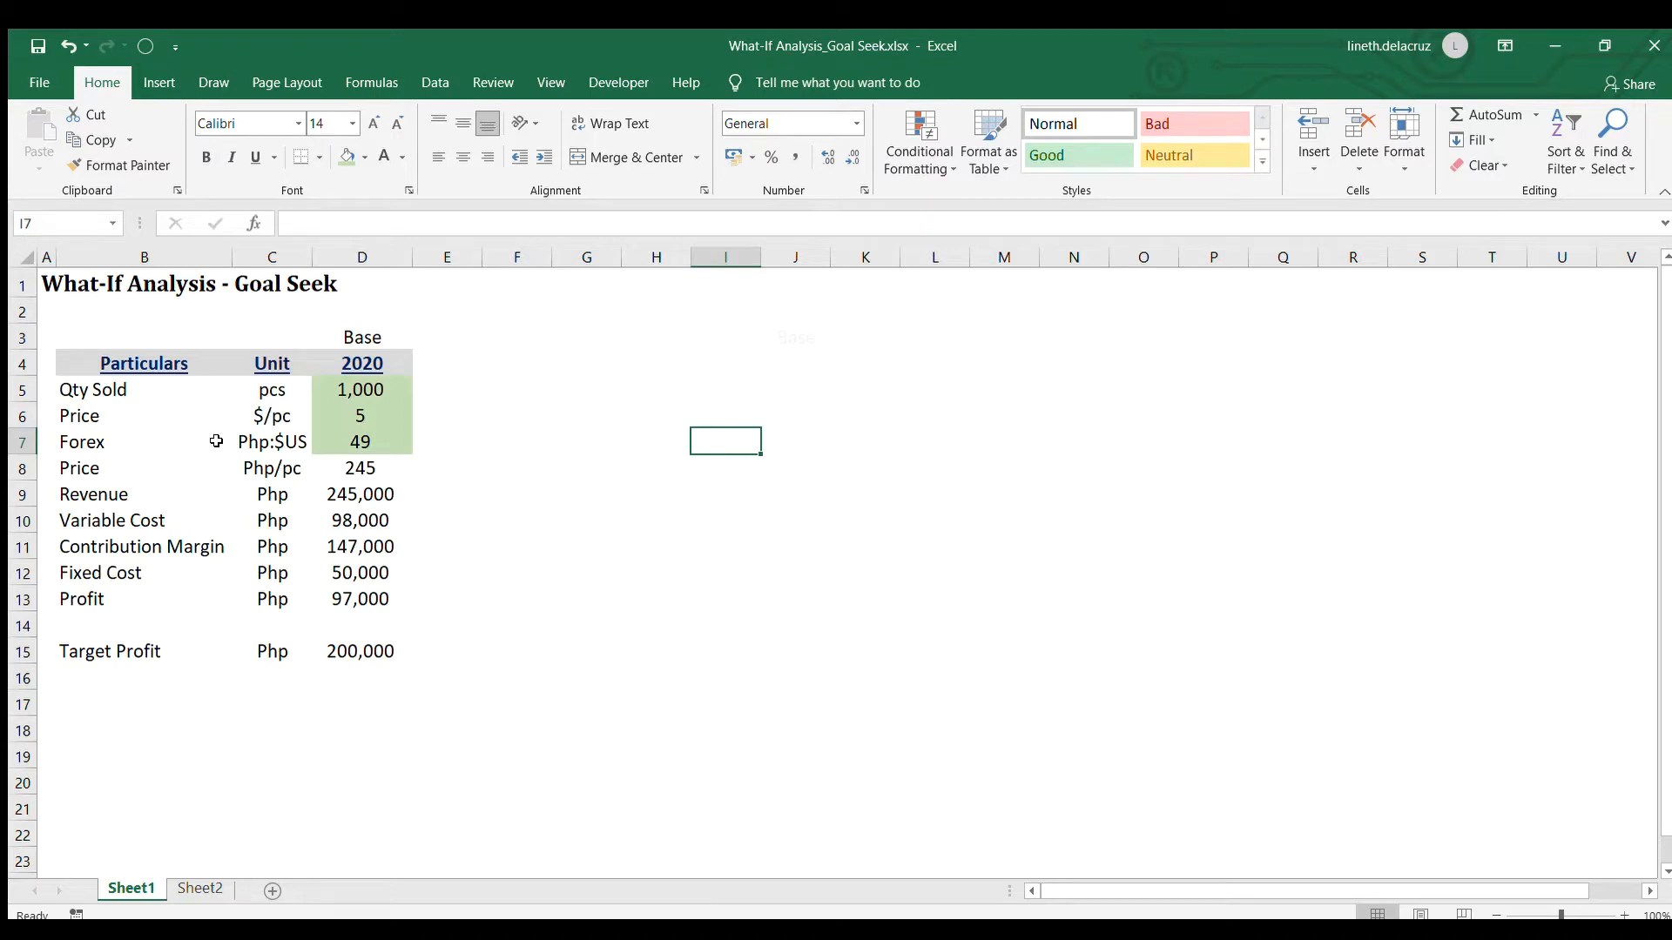
Examine the Base column's quantity, price and forex inputs and the formulas leading down to Profit
click(331, 410)
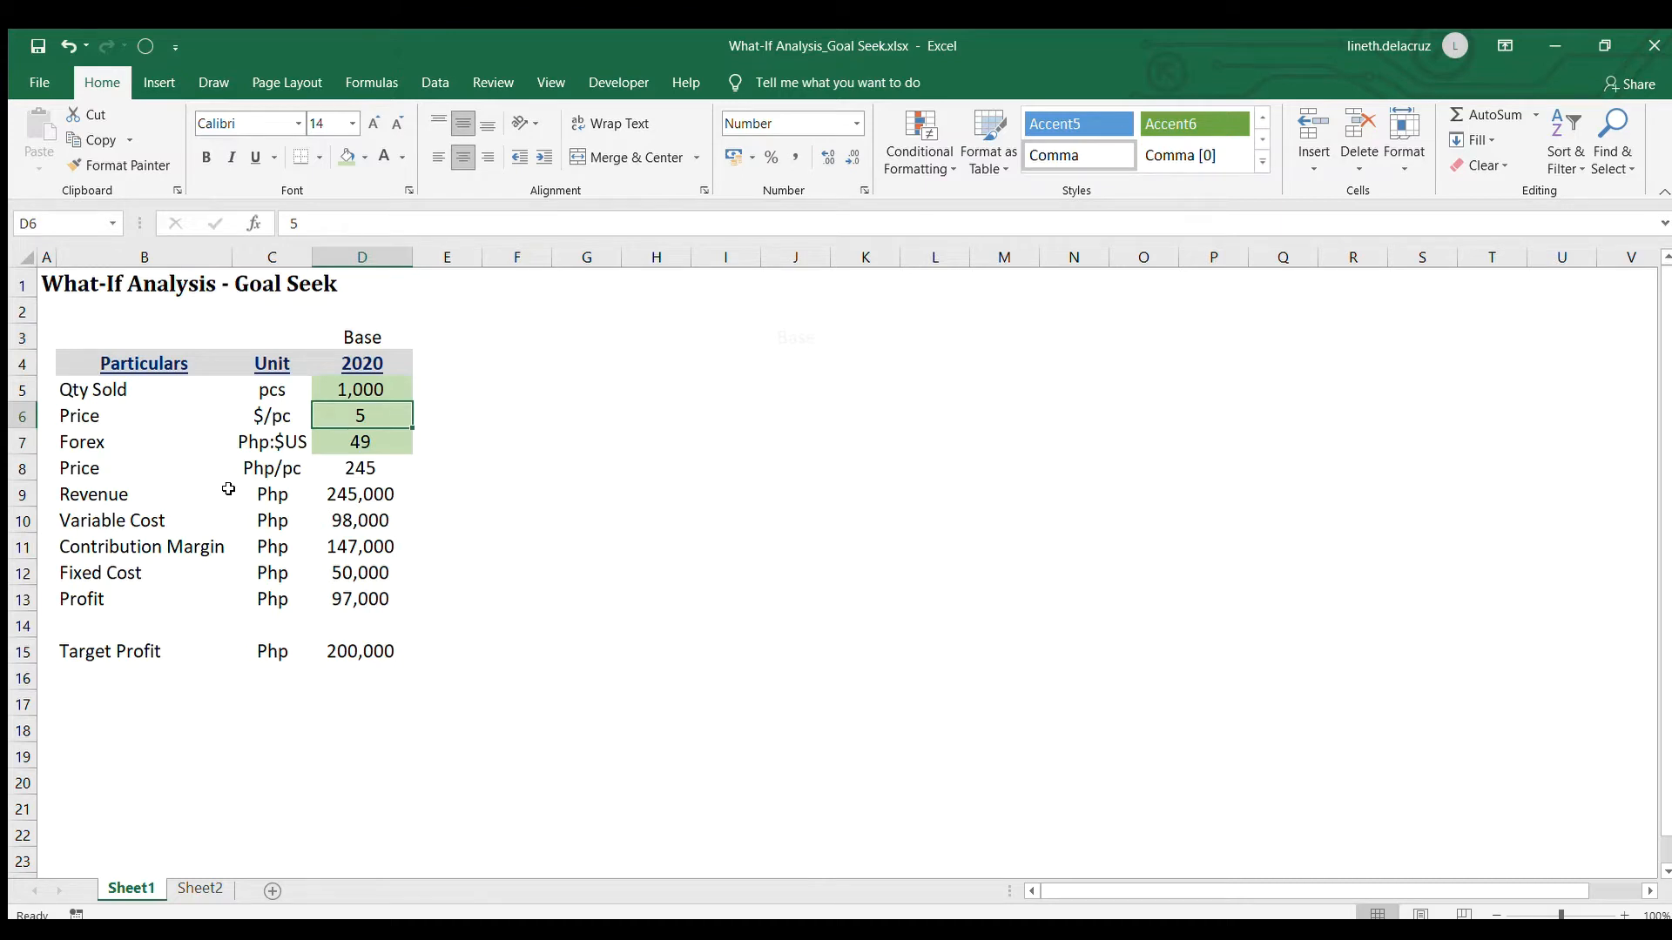
drag(369, 386, 365, 437)
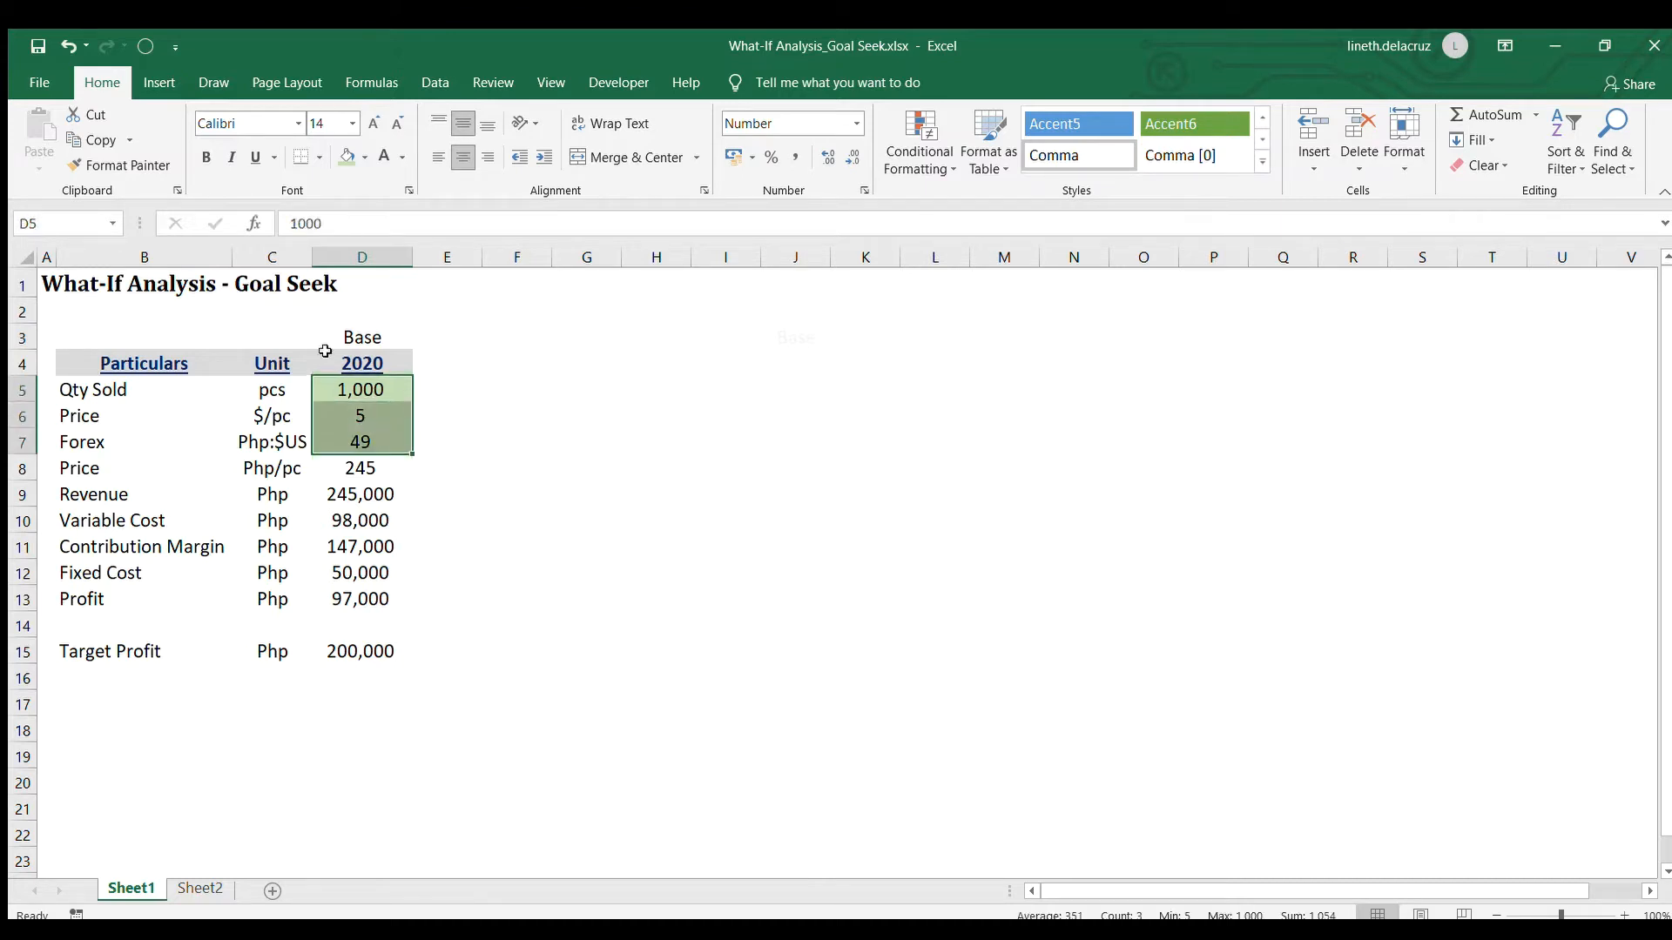
click(371, 466)
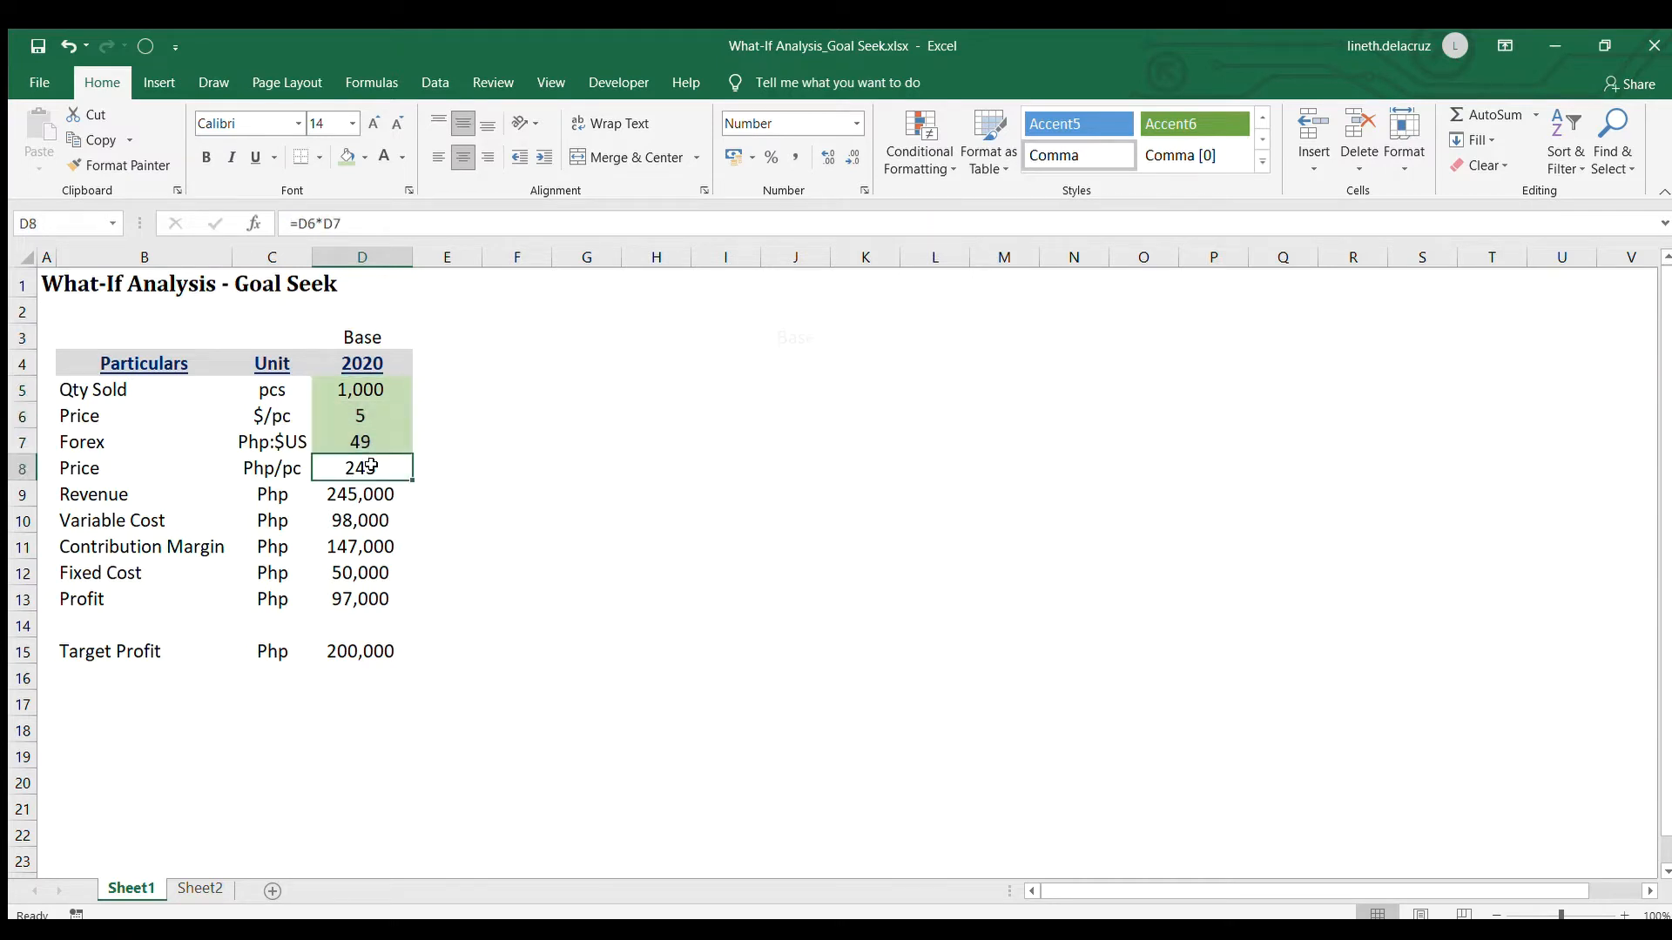
key(Down)
key(Down)
key(Down)
key(Down)
key(Down)
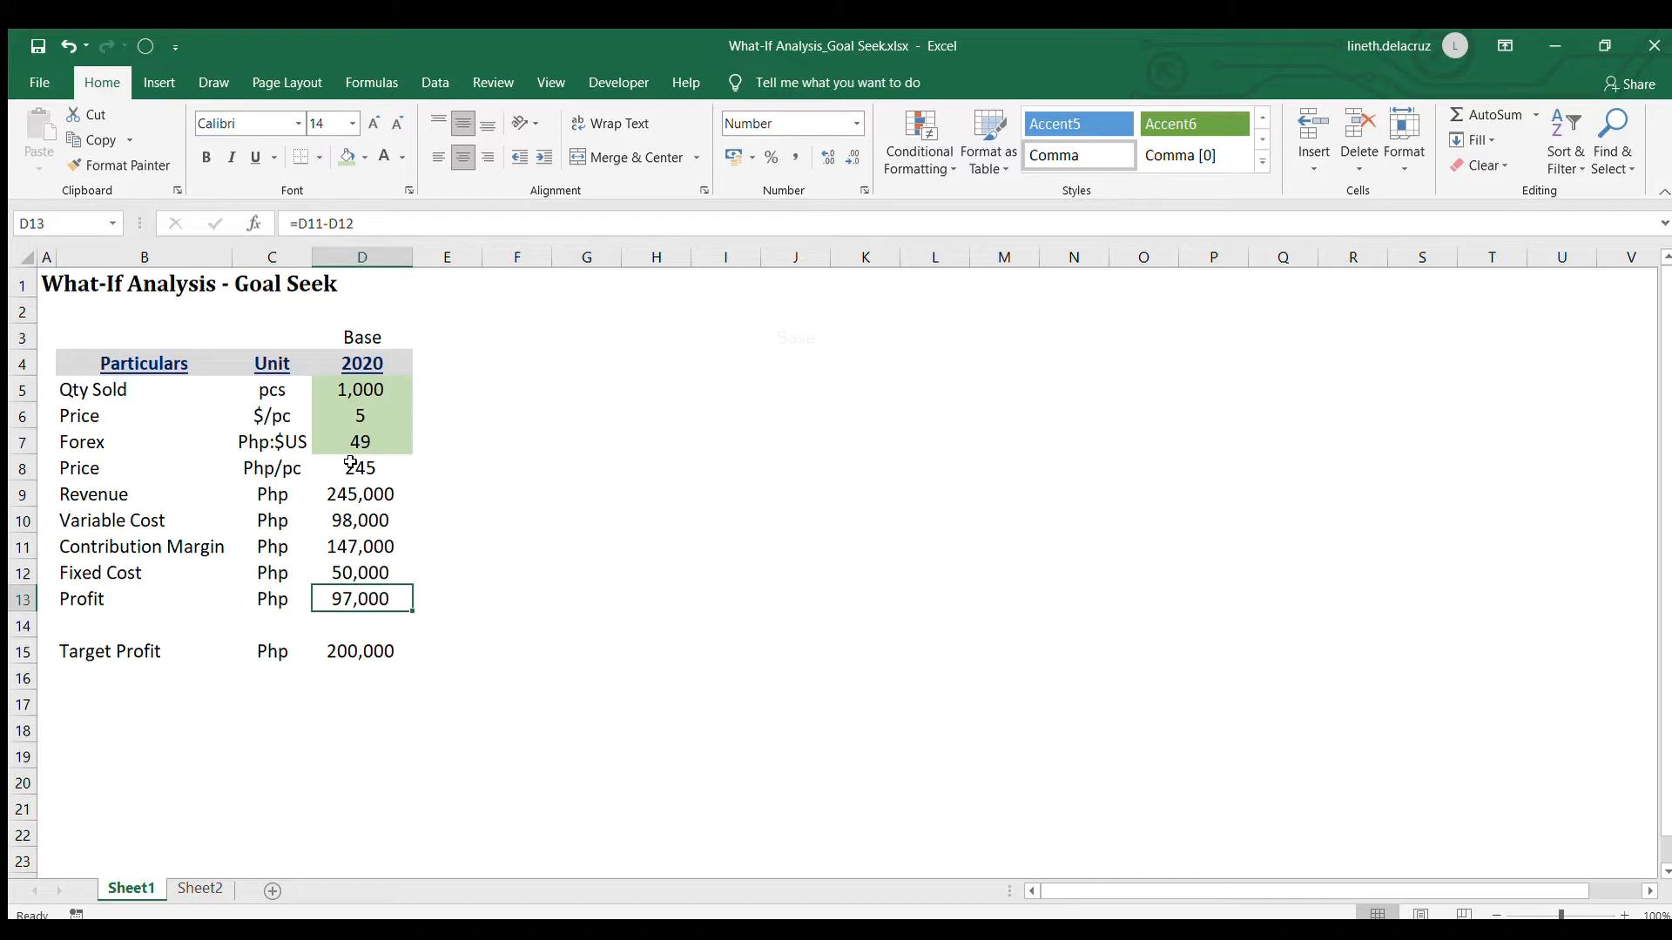
click(355, 396)
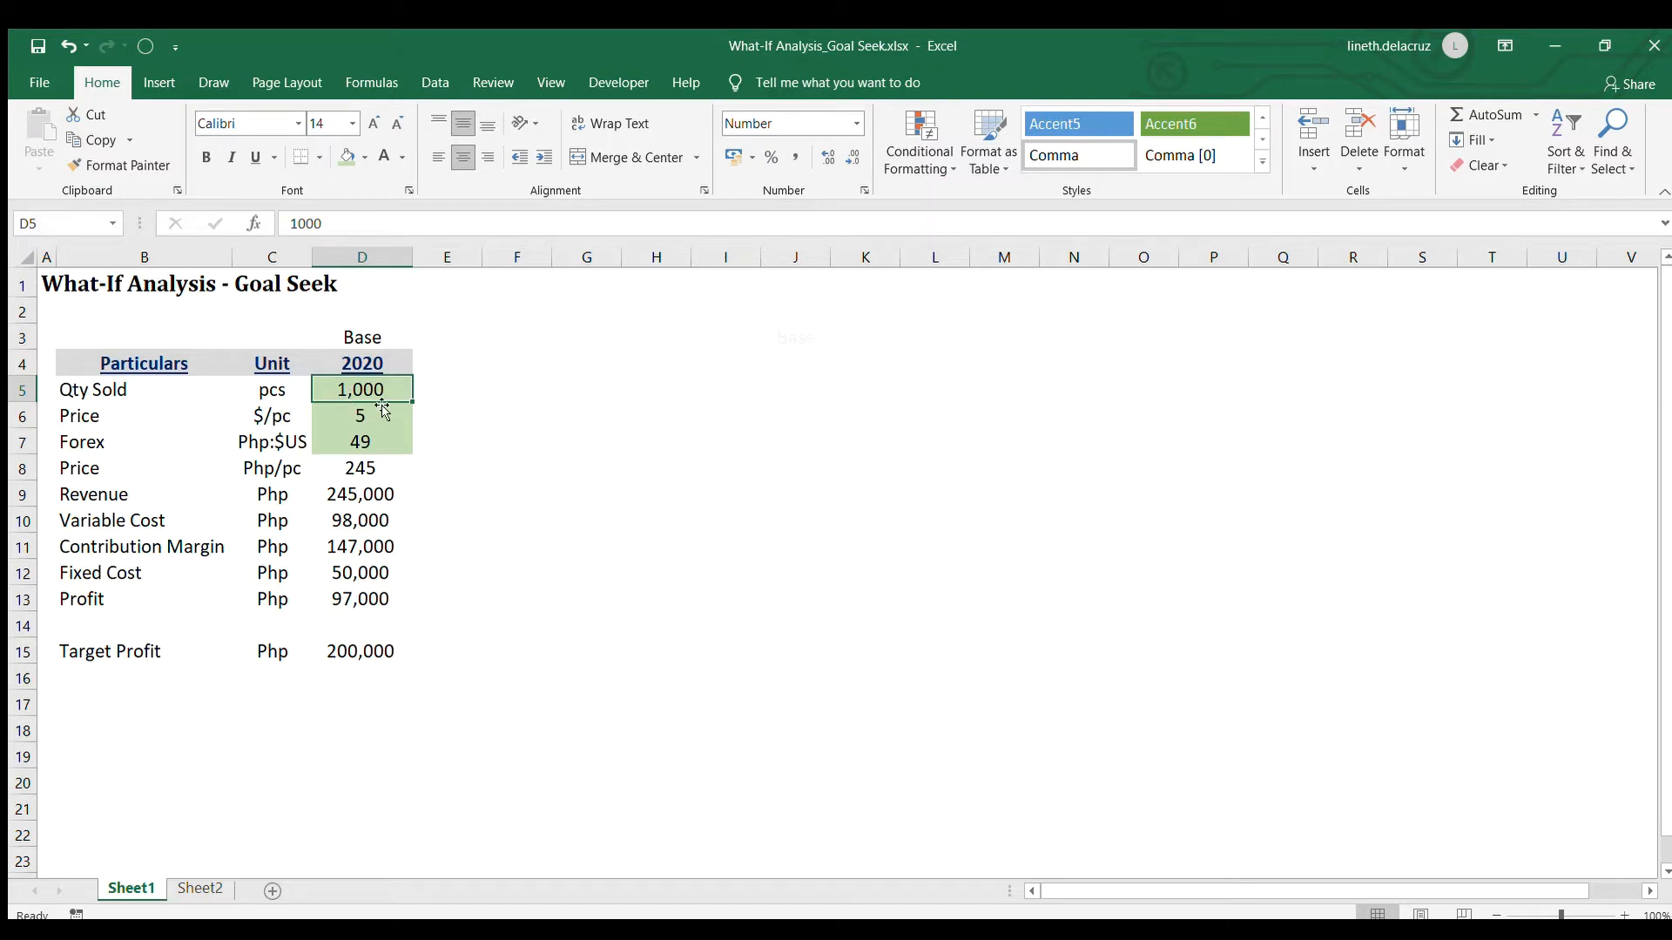
Duplicate the Base column D into column E and title the copy "Price" in E3
click(364, 258)
key(ctrl+c)
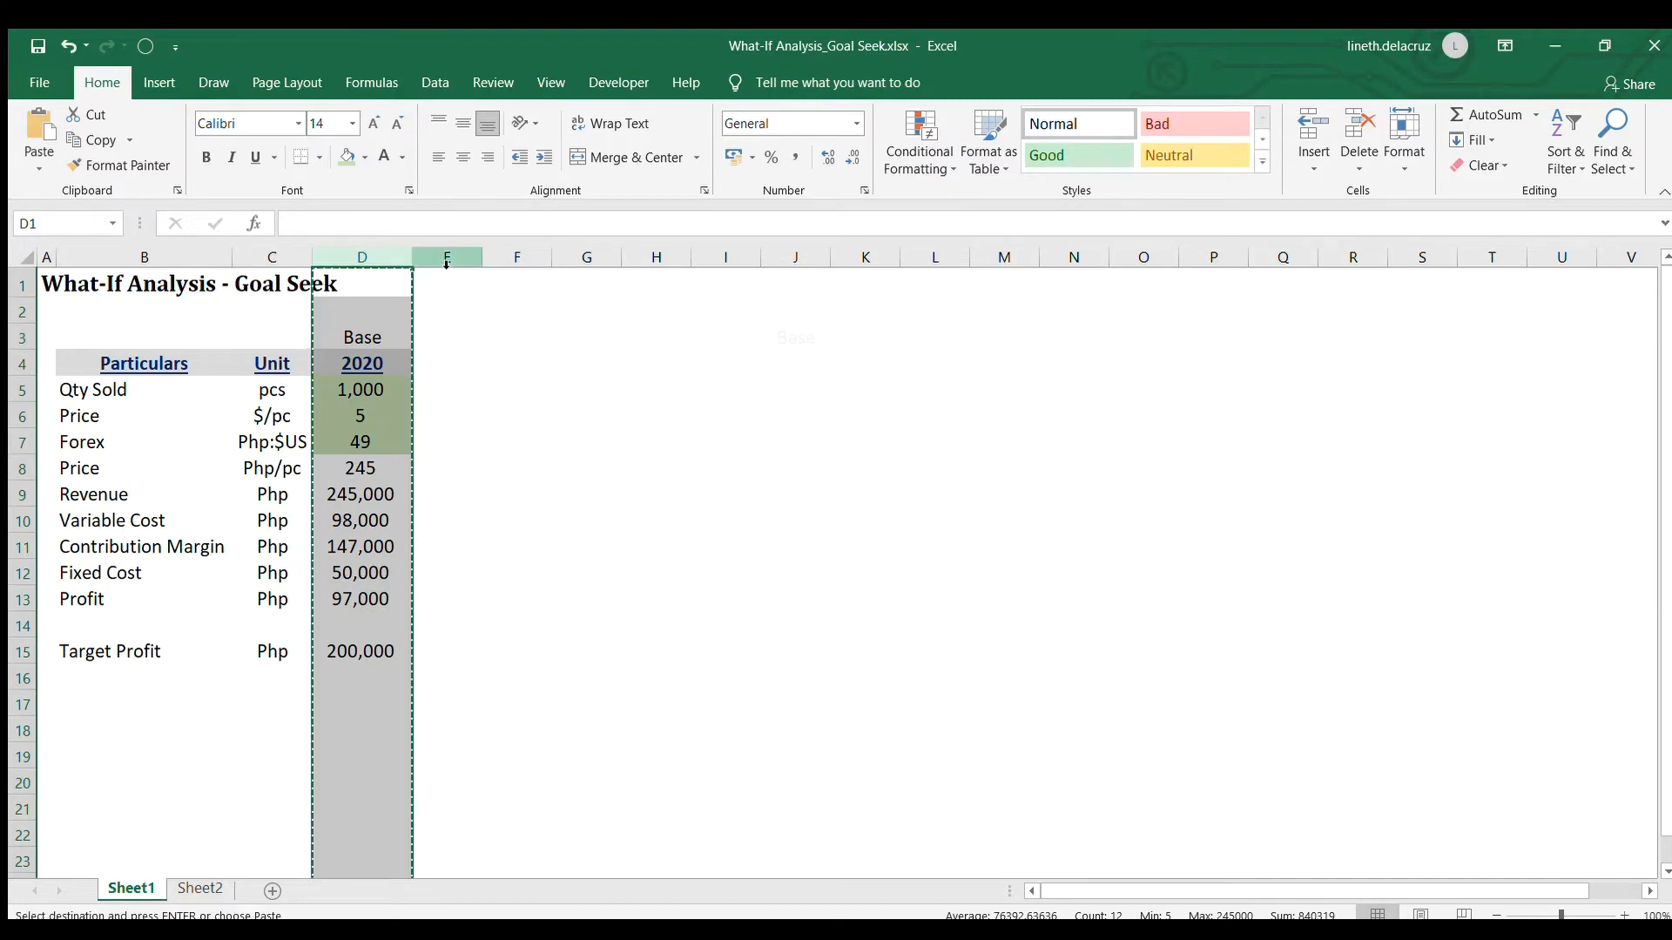
click(446, 257)
key(ctrl+v)
click(462, 337)
text(Price)
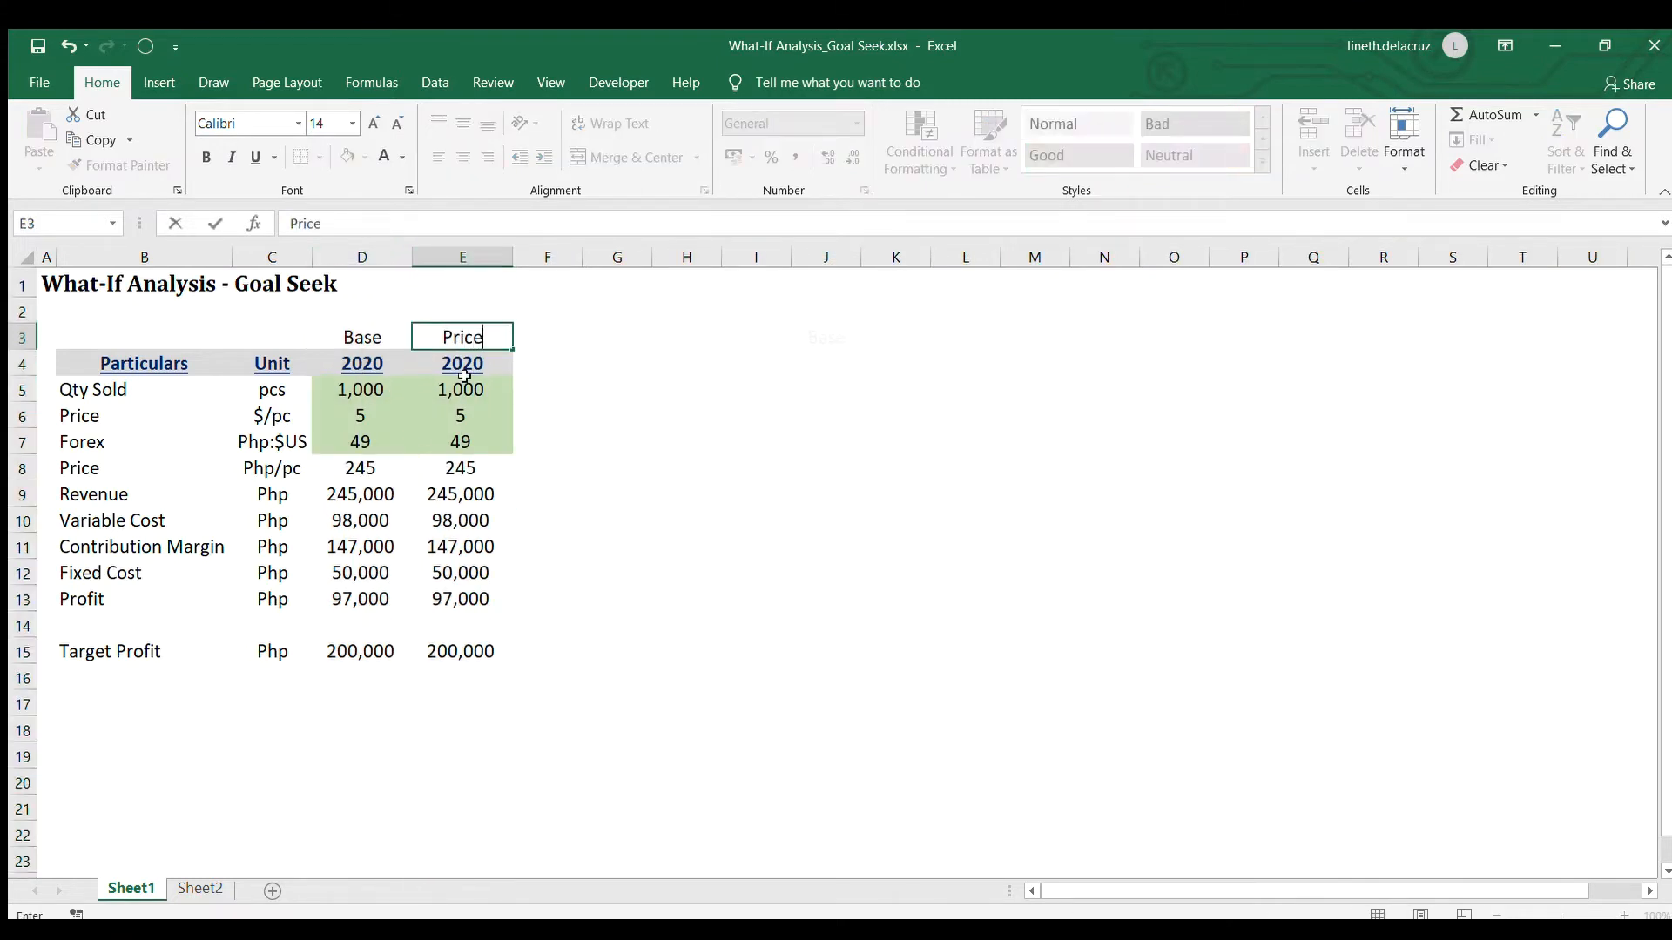
key(Return)
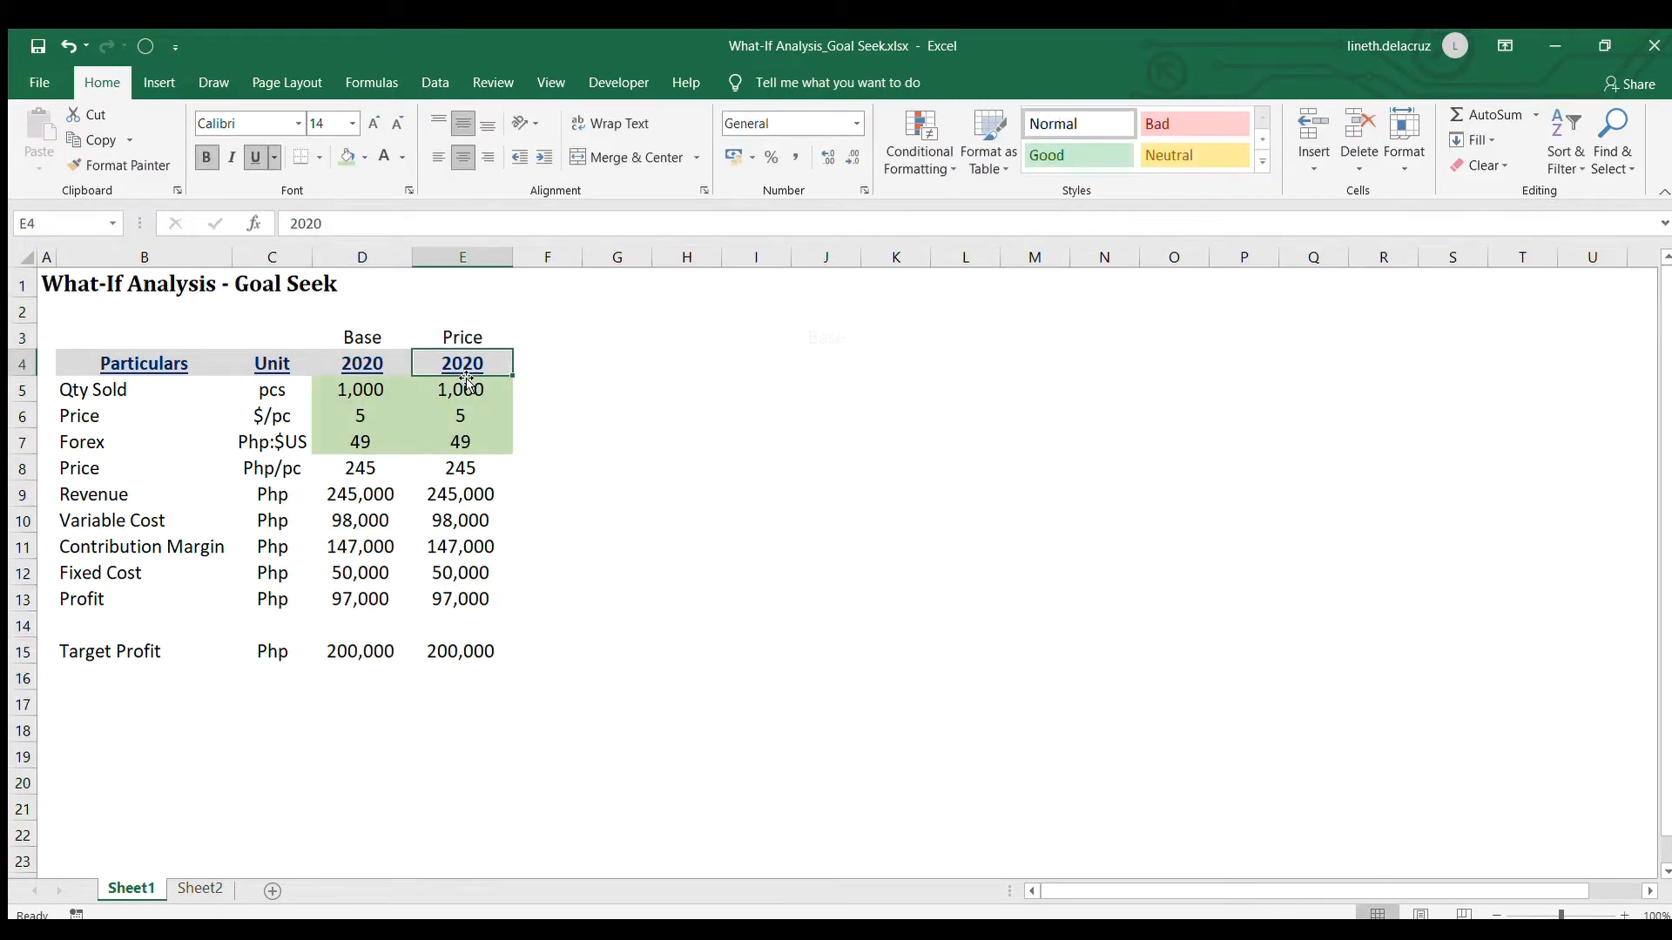
Link cell J3 to the Price scenario title with the formula =E3
click(806, 334)
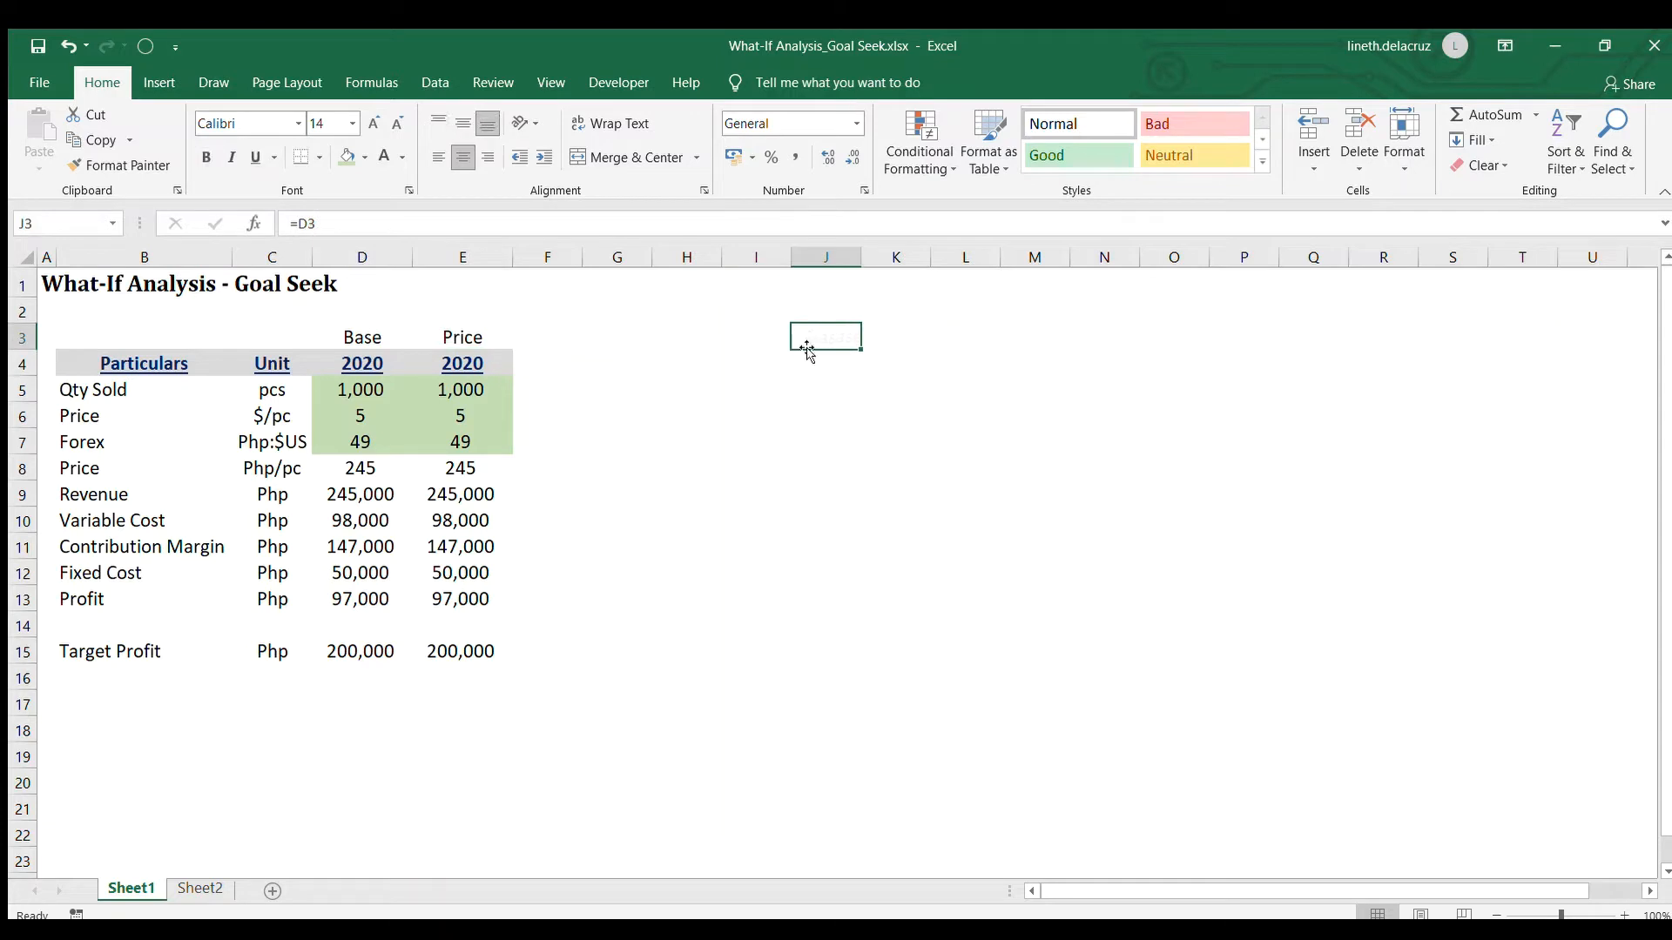
text(=)
click(462, 337)
key(Return)
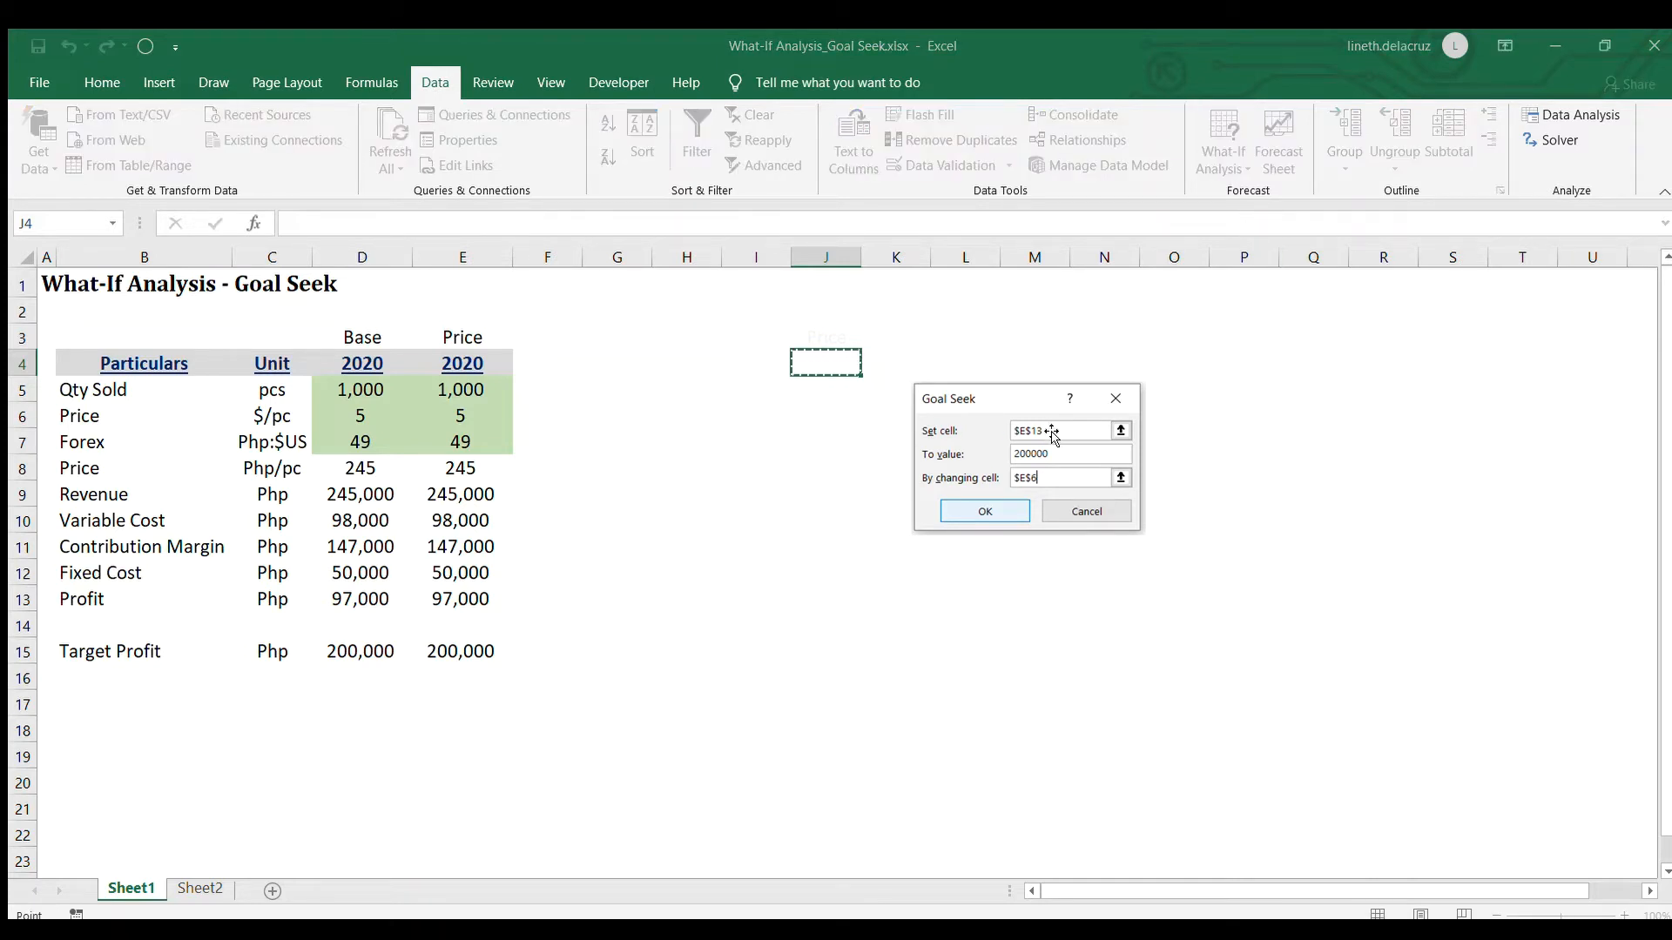
Run Goal Seek to bring the profit in E13 to 200000 by changing the dollar price in E6
click(455, 601)
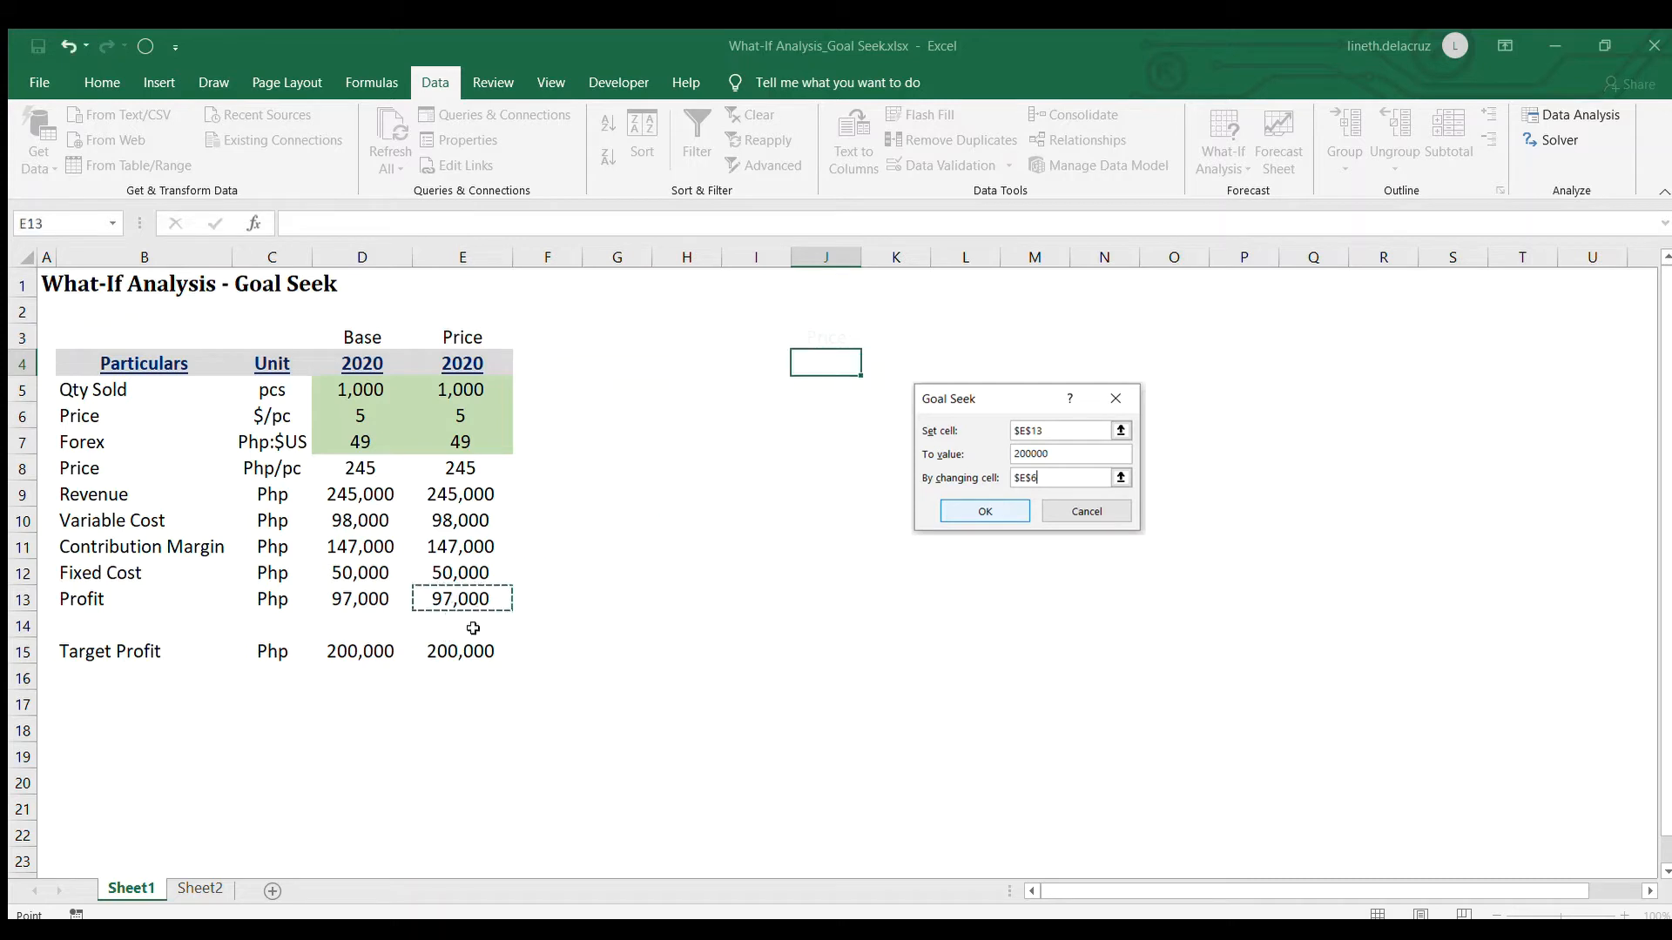
click(1405, 650)
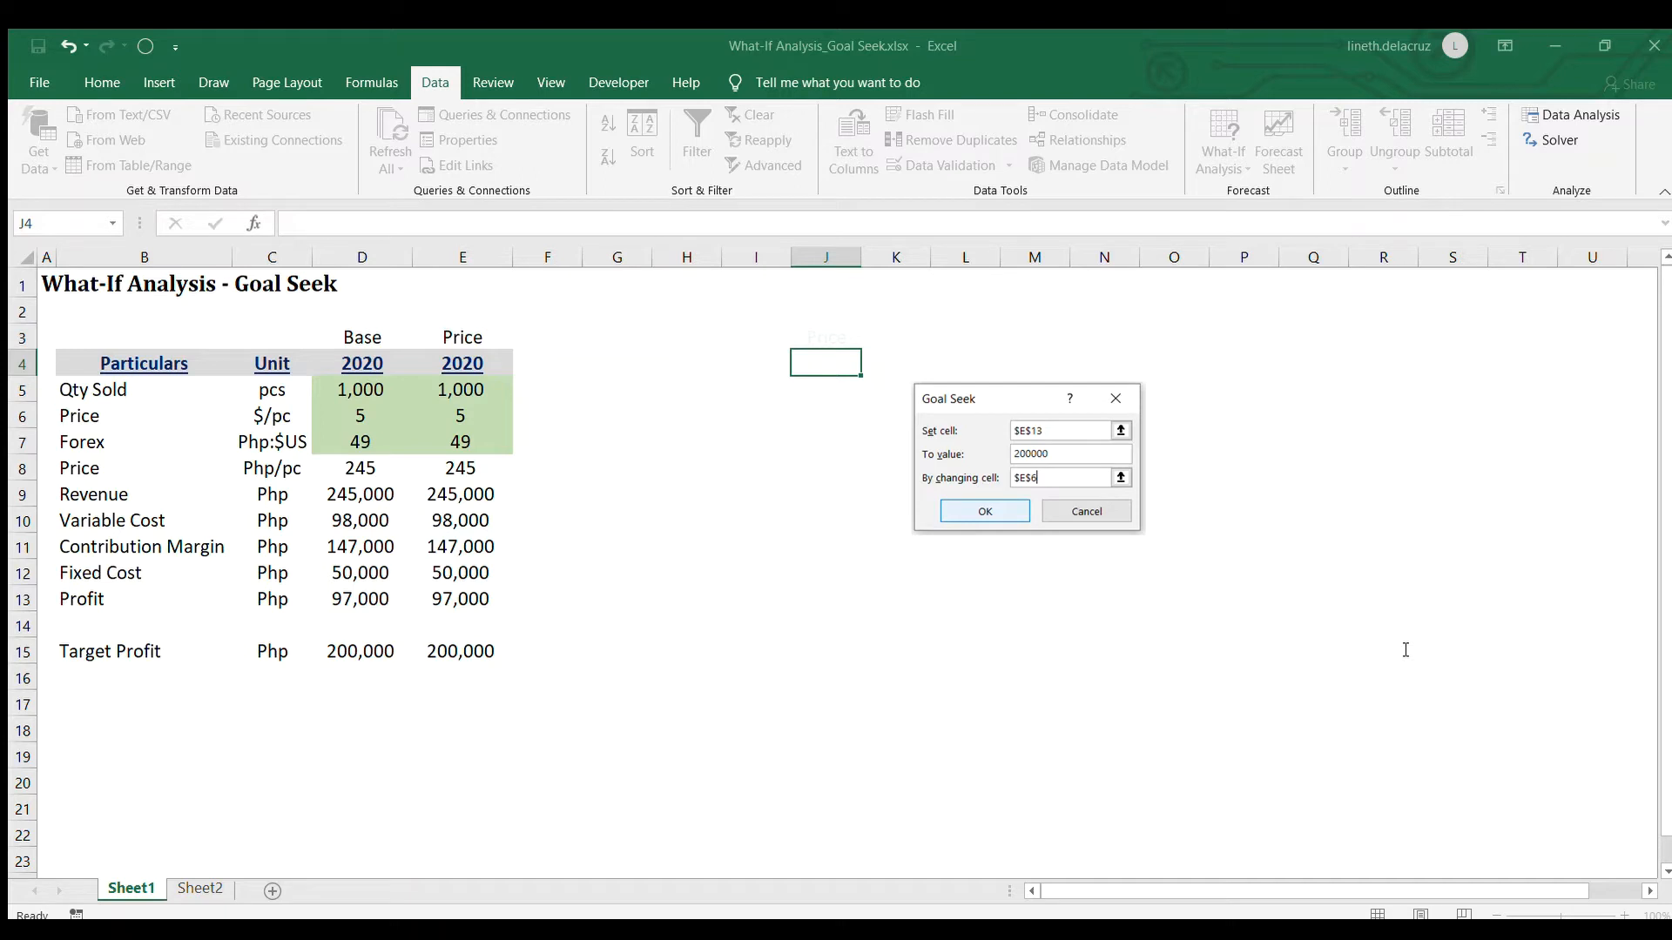
click(1403, 682)
click(467, 415)
key(Return)
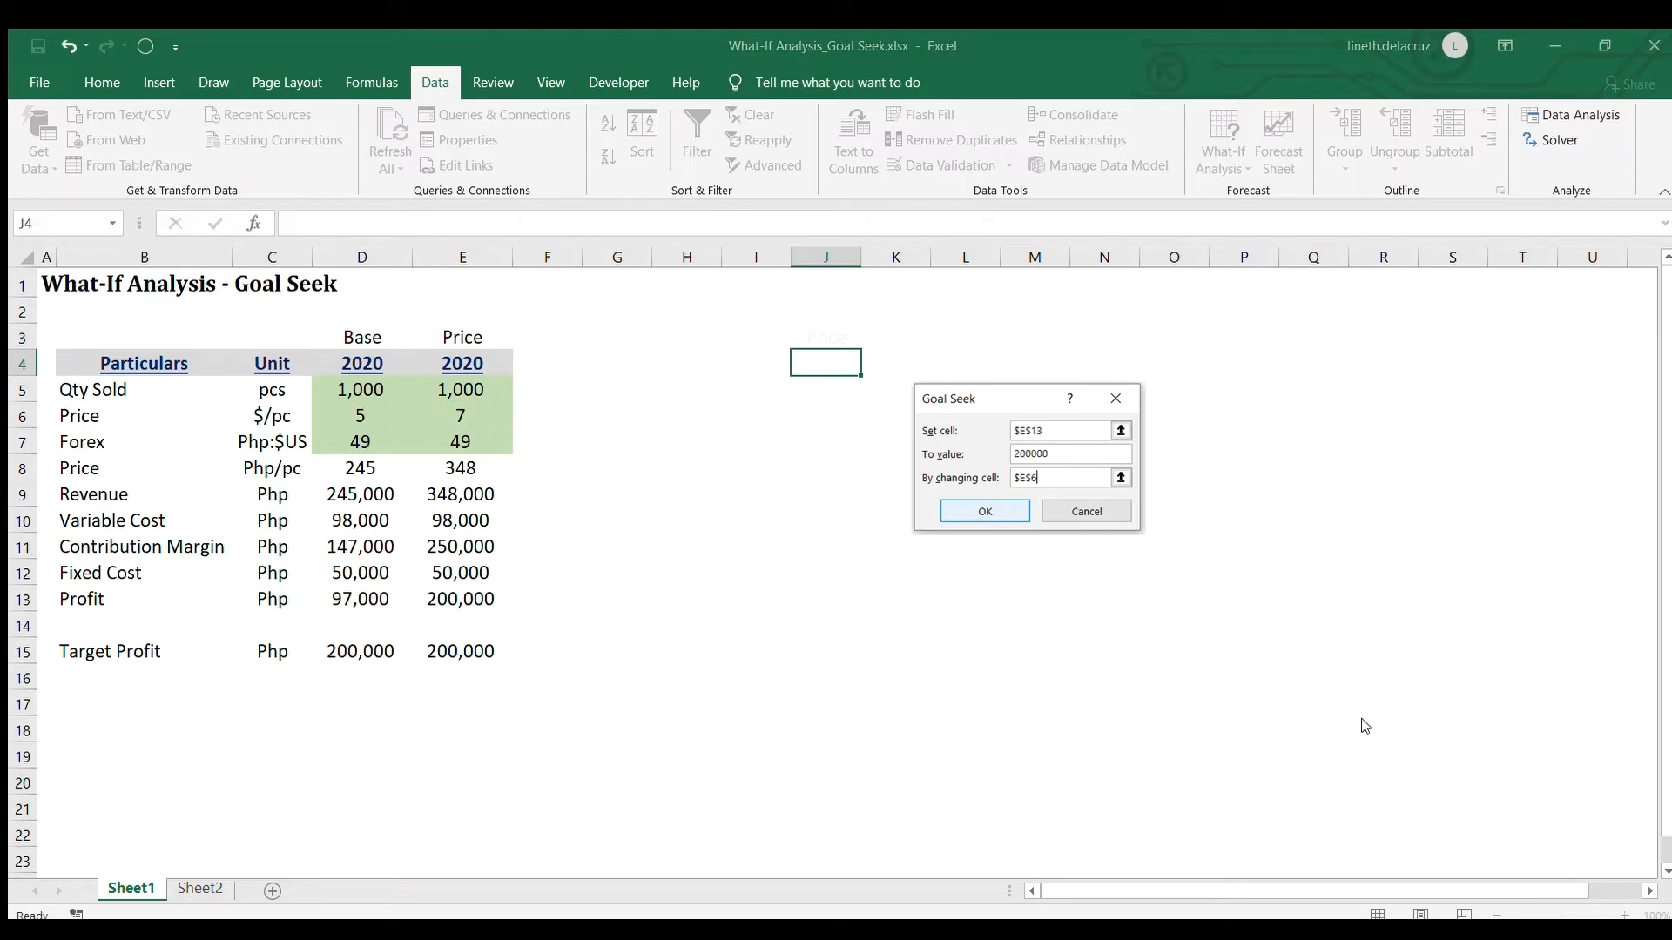
Display the Price scenario's dollar price in E6 with two decimal places
click(449, 410)
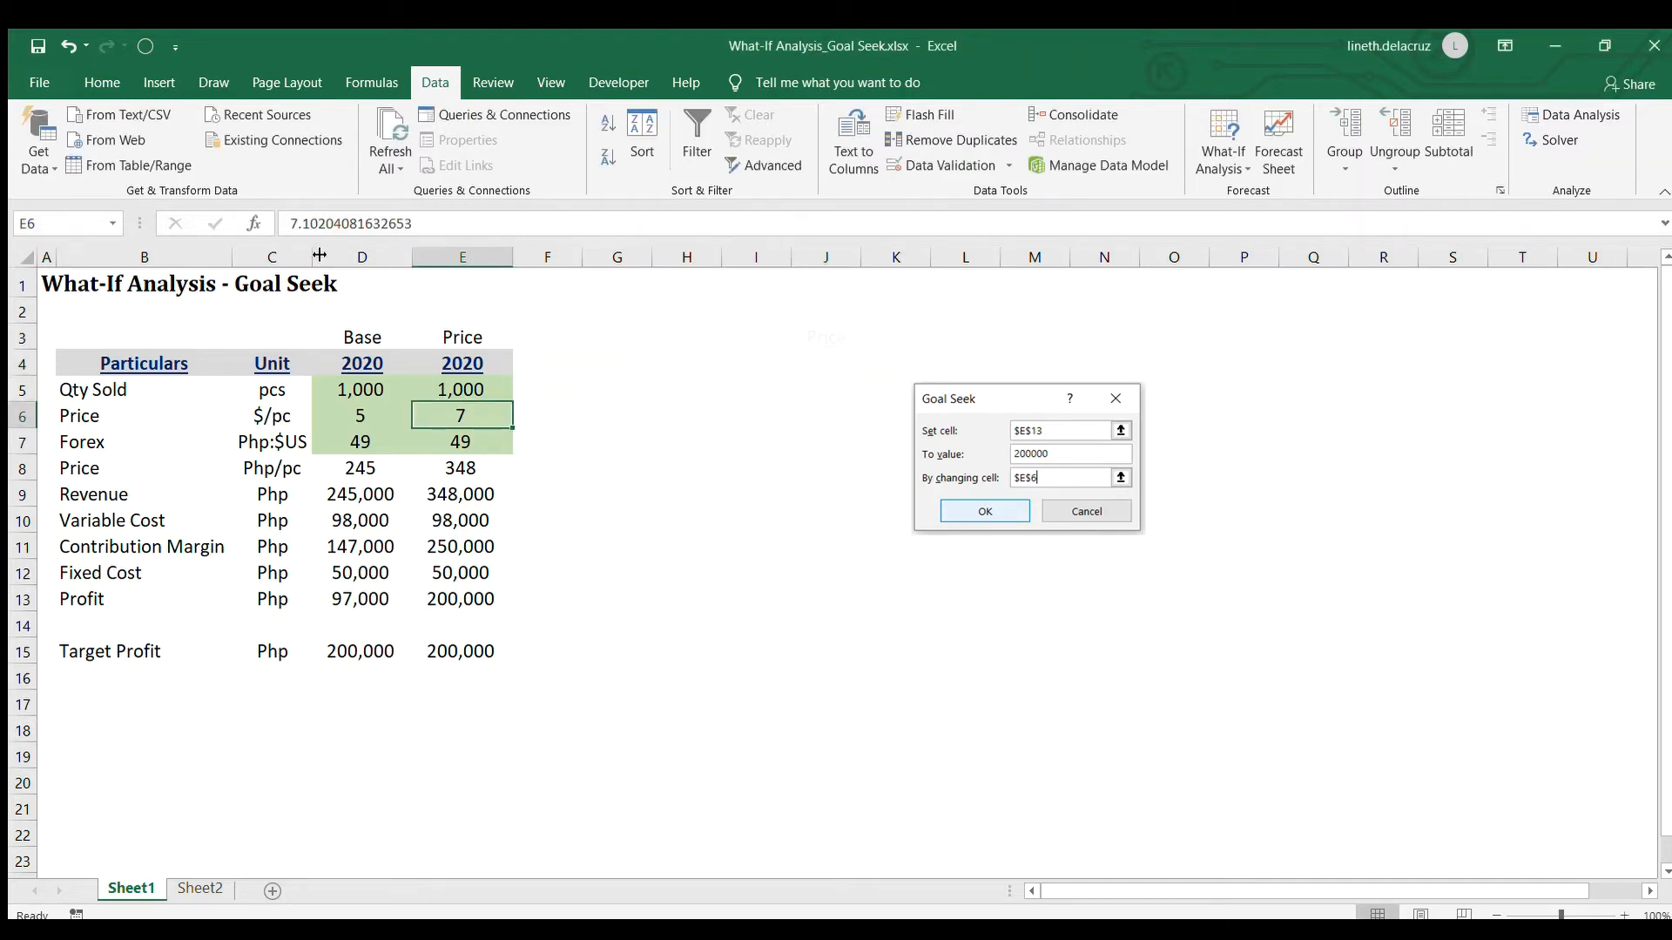
click(102, 81)
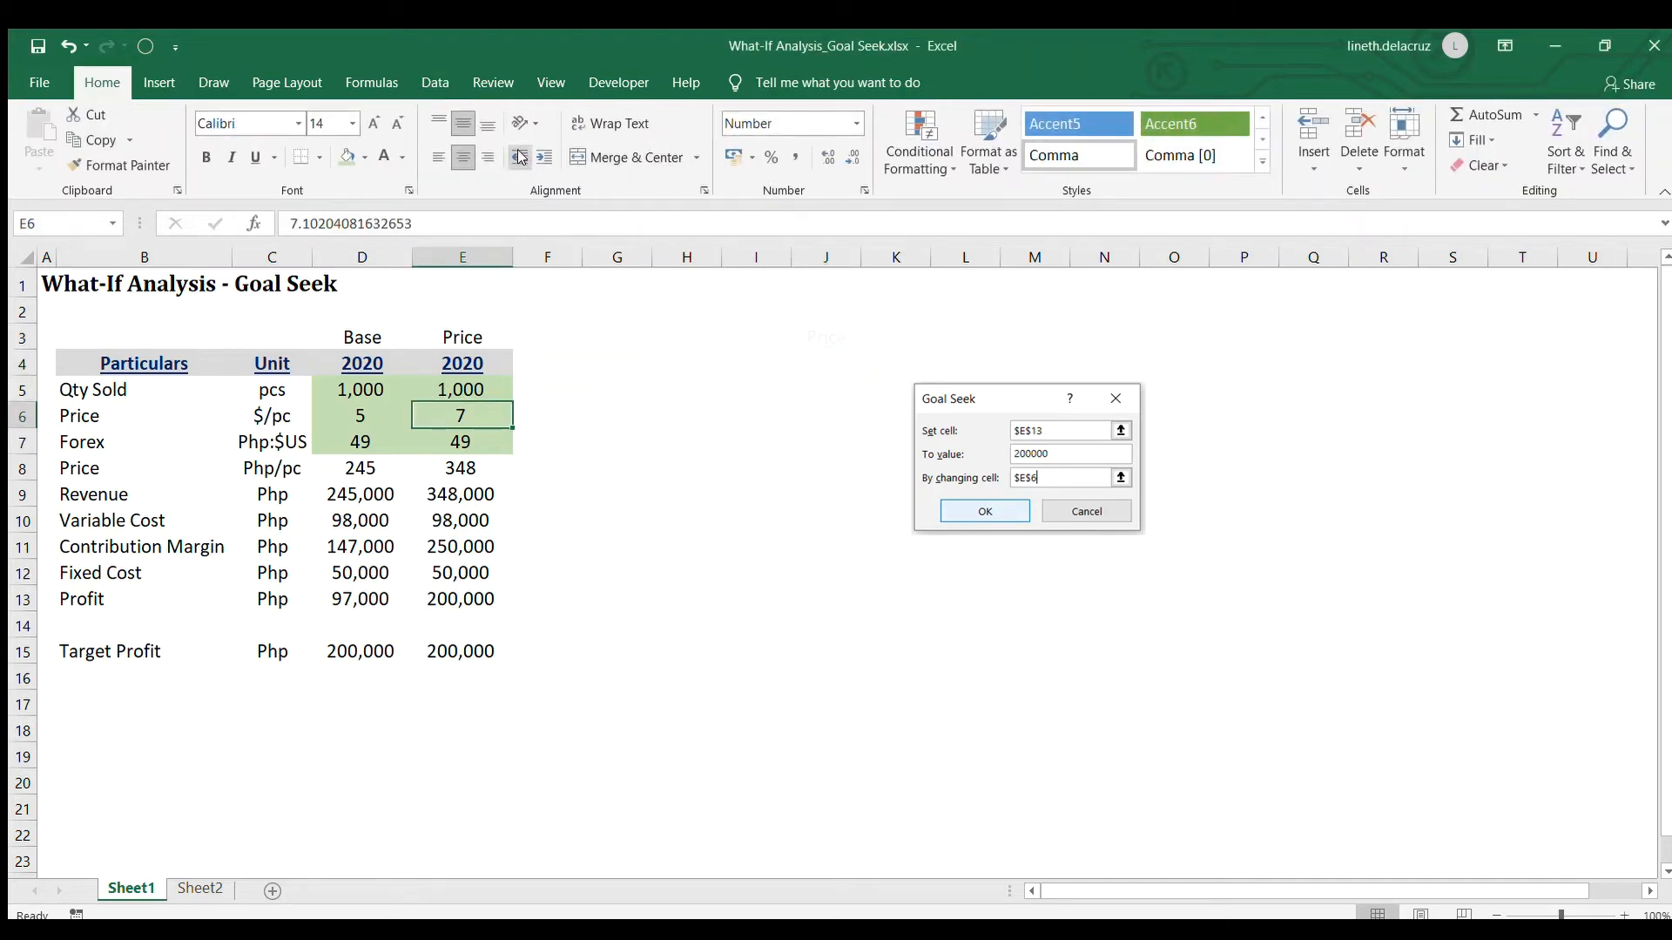
click(823, 156)
click(822, 157)
Duplicate the Price scenario column E into column F and title the copy "Unit" in F3
click(454, 257)
key(ctrl+c)
click(543, 261)
key(ctrl+v)
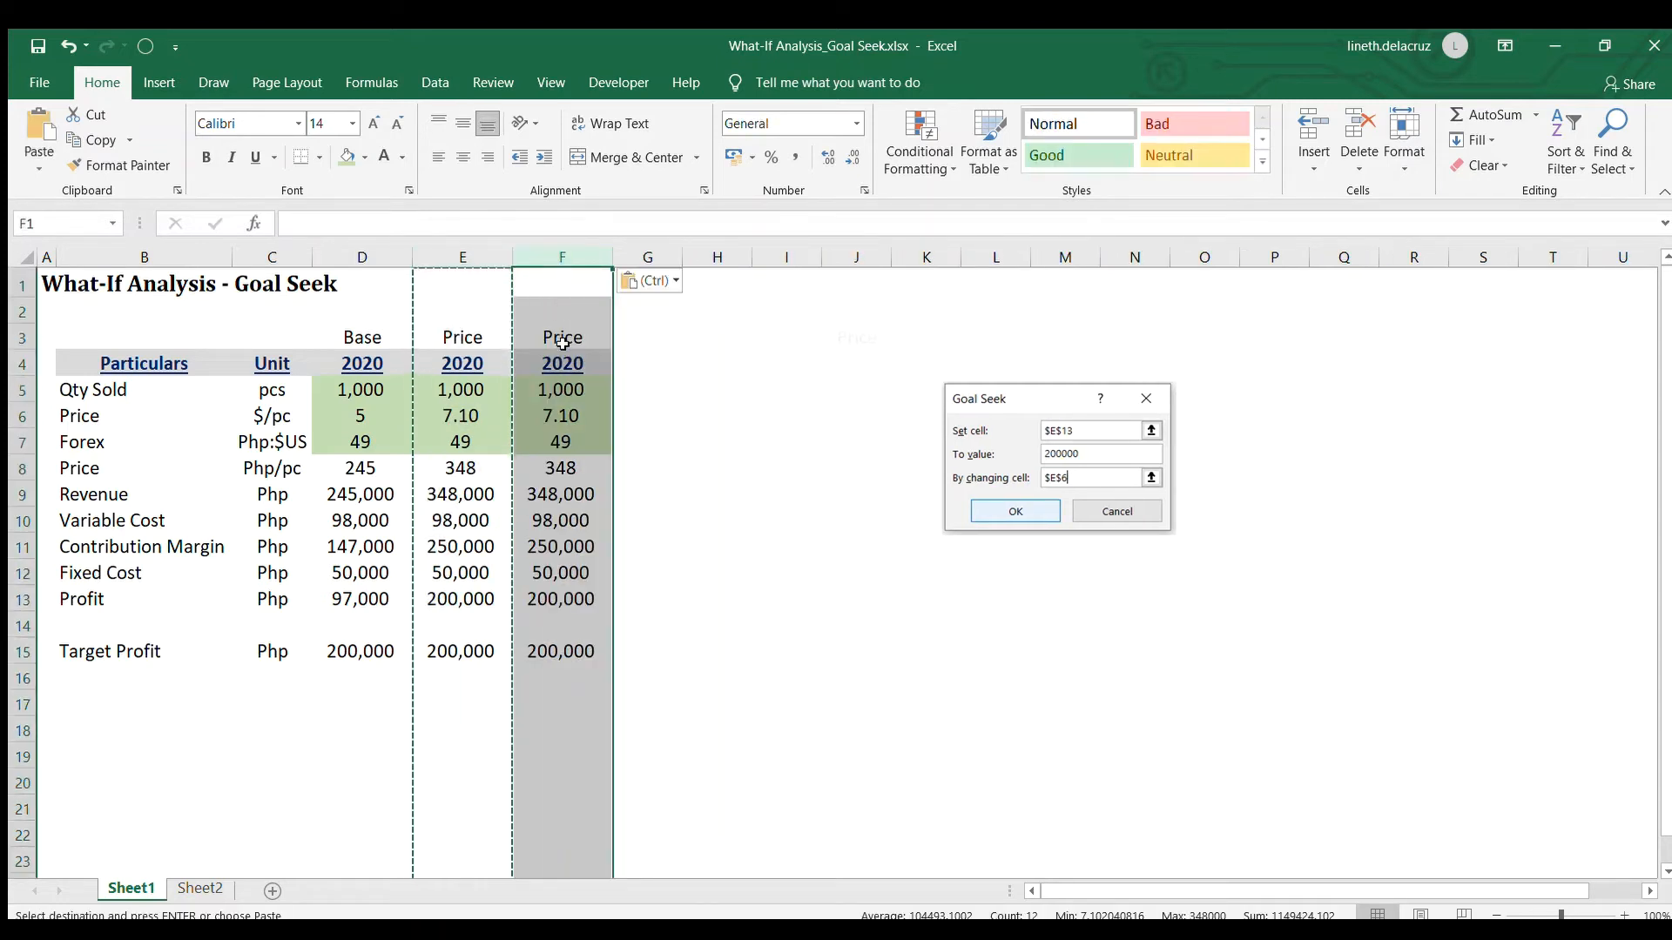
click(564, 339)
text(Unit)
key(Return)
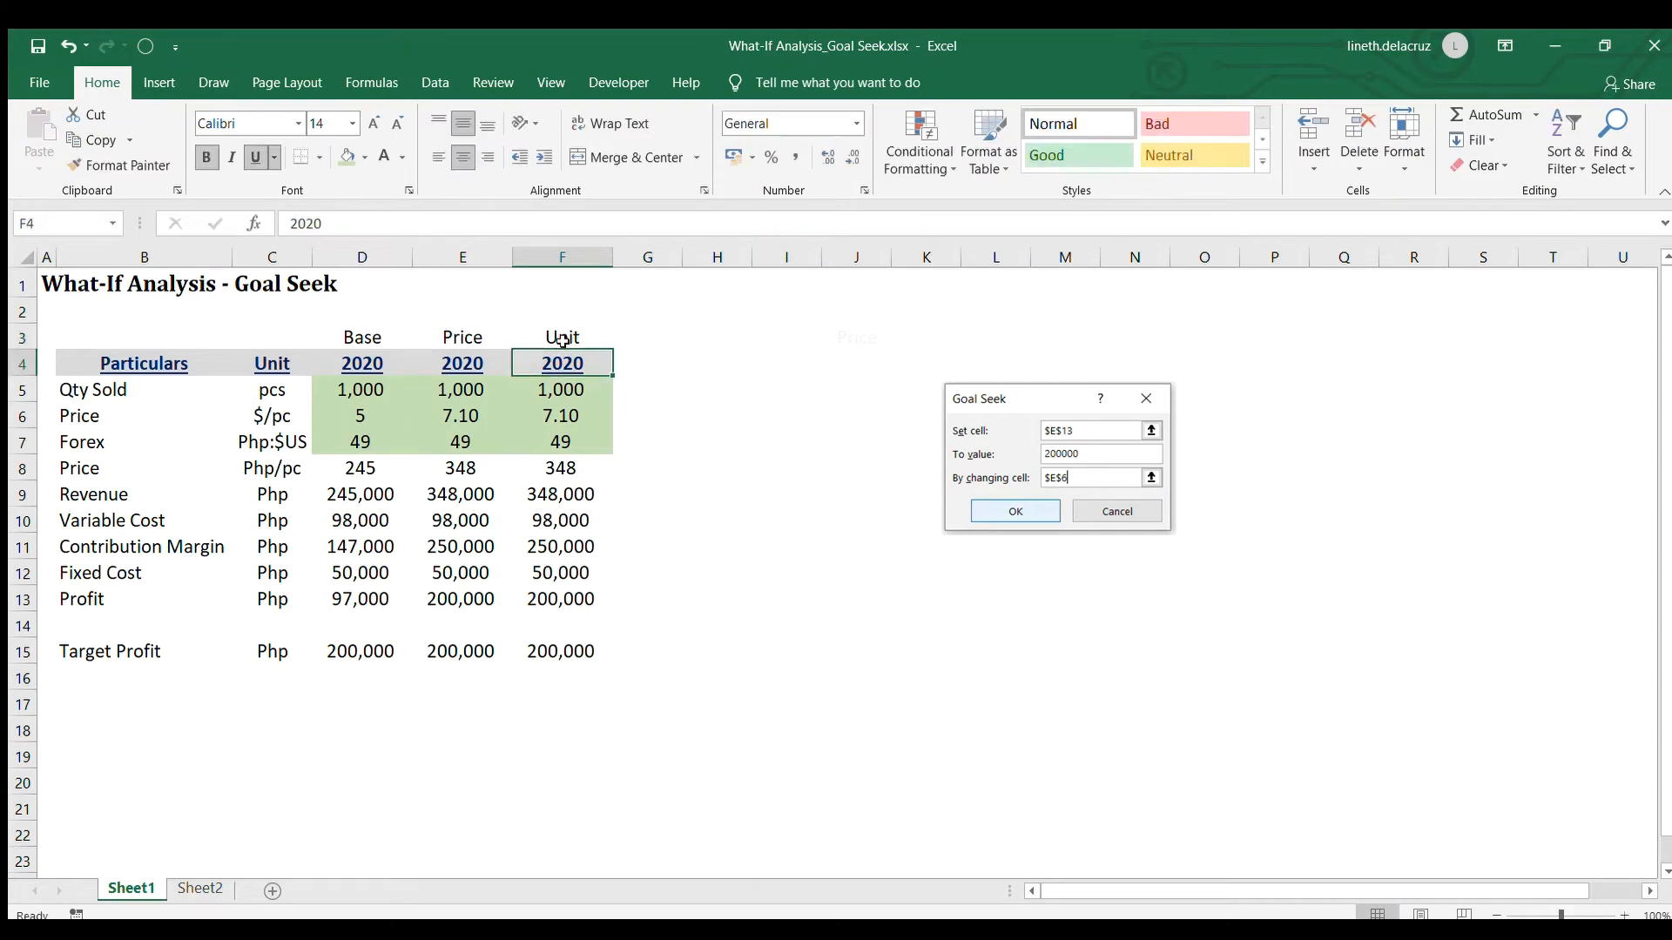
Link cell J3 to the Unit scenario title with the formula =F3
click(879, 334)
text(=)
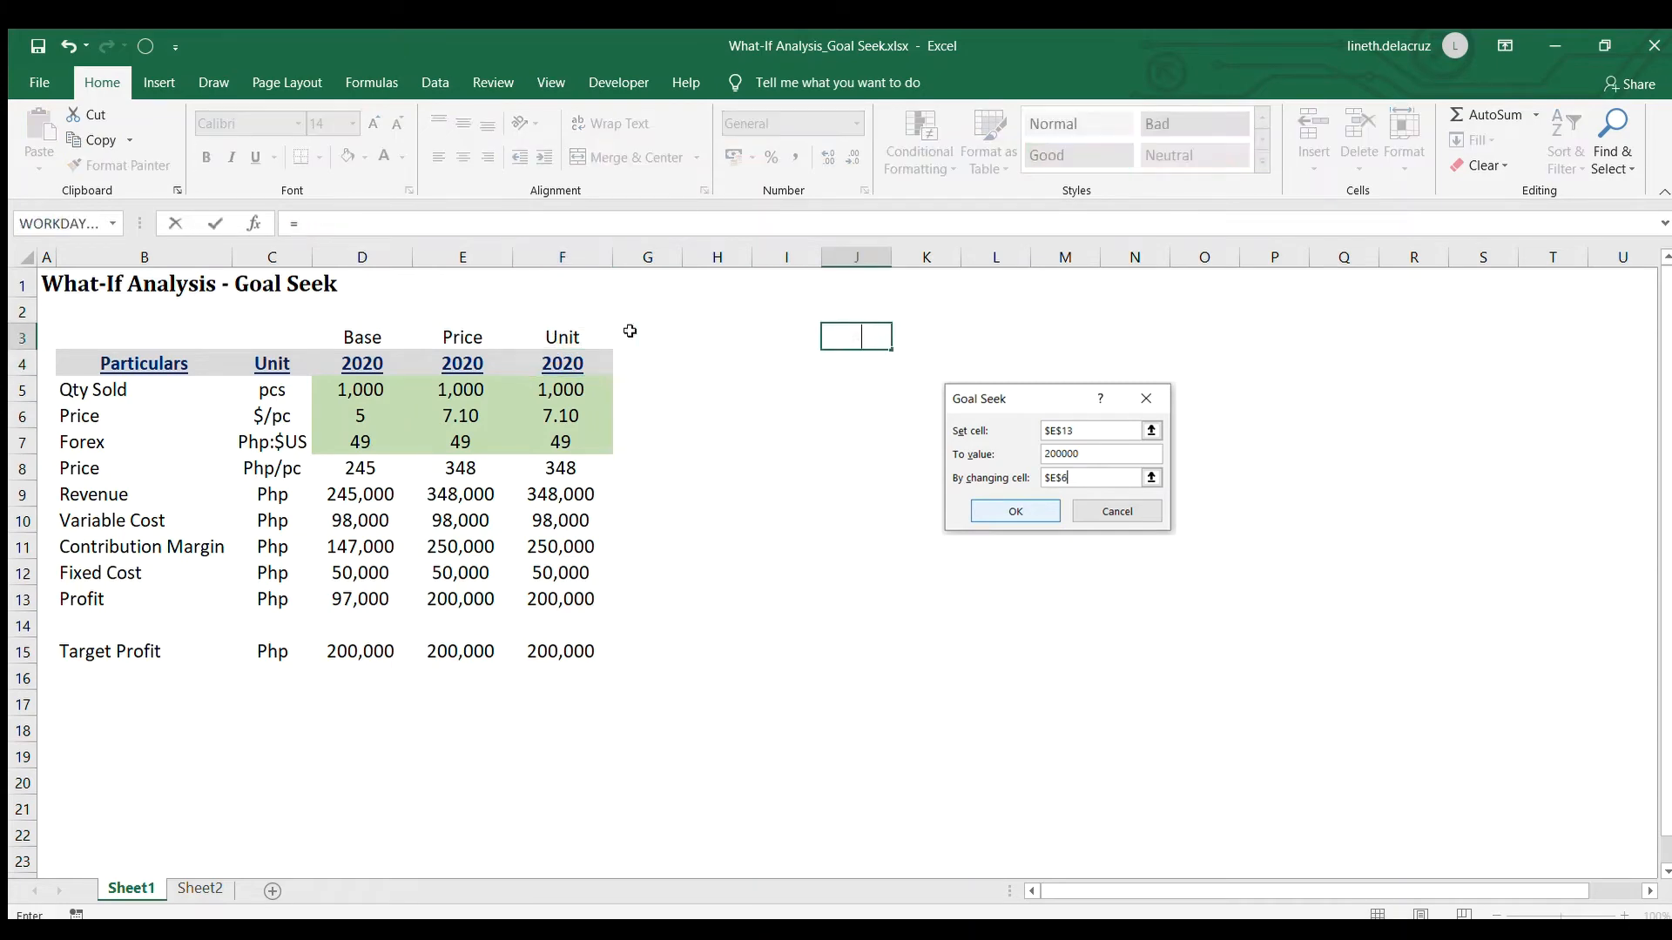
click(563, 336)
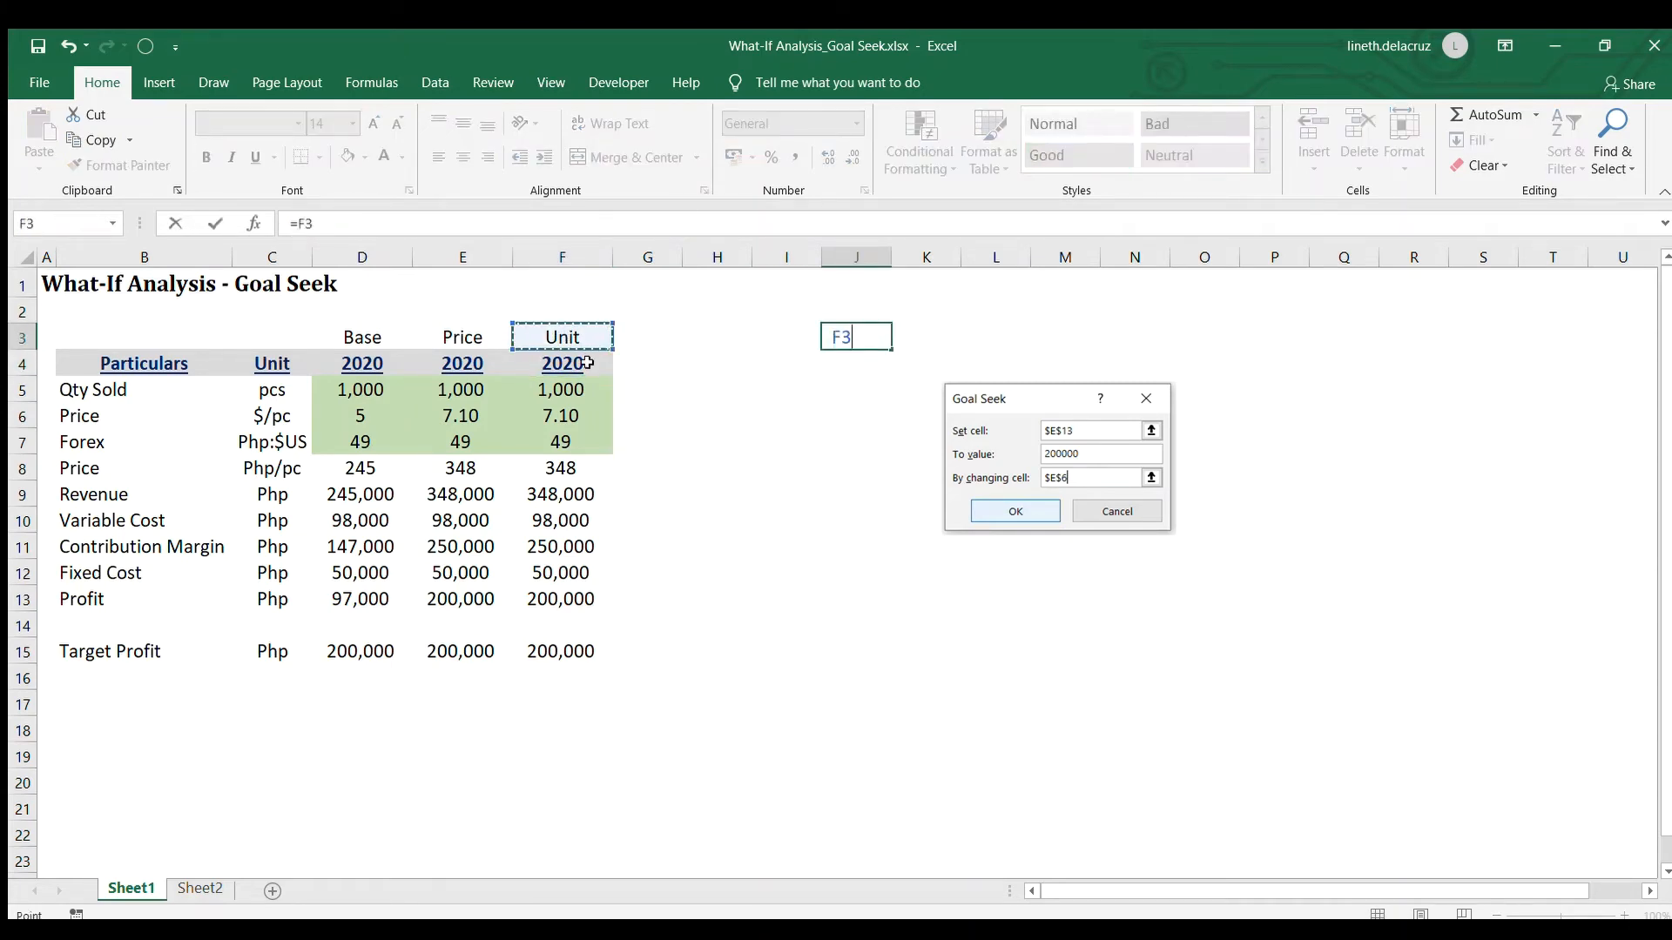
key(Return)
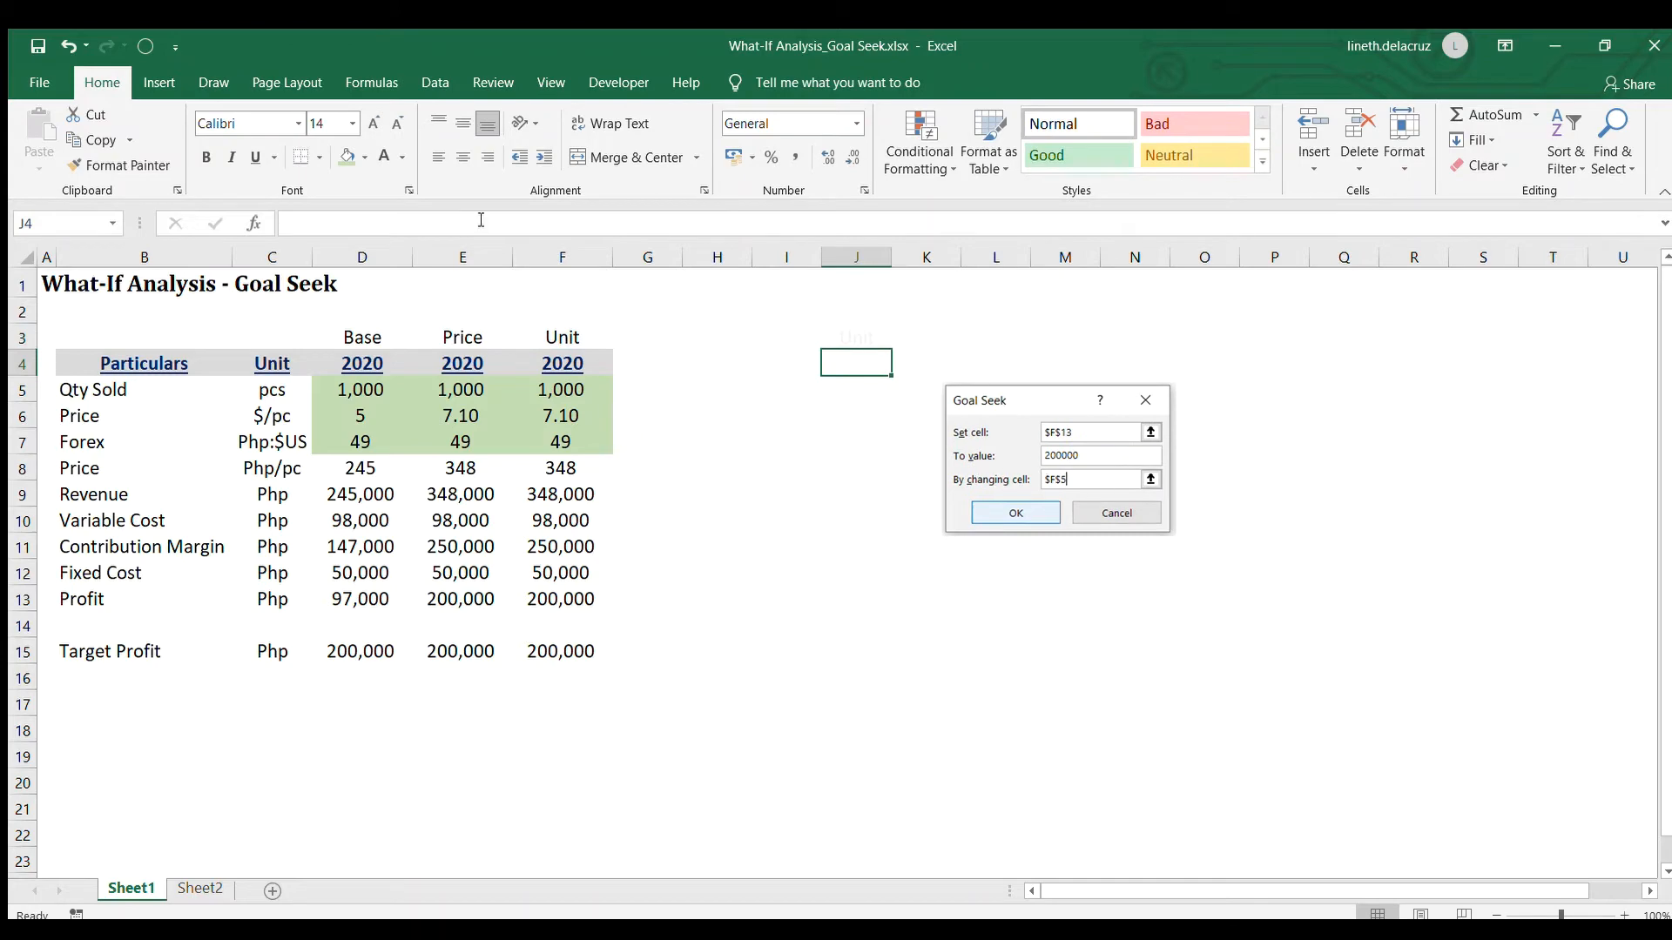
Set the Unit scenario's dollar price in F6 to 5
click(431, 81)
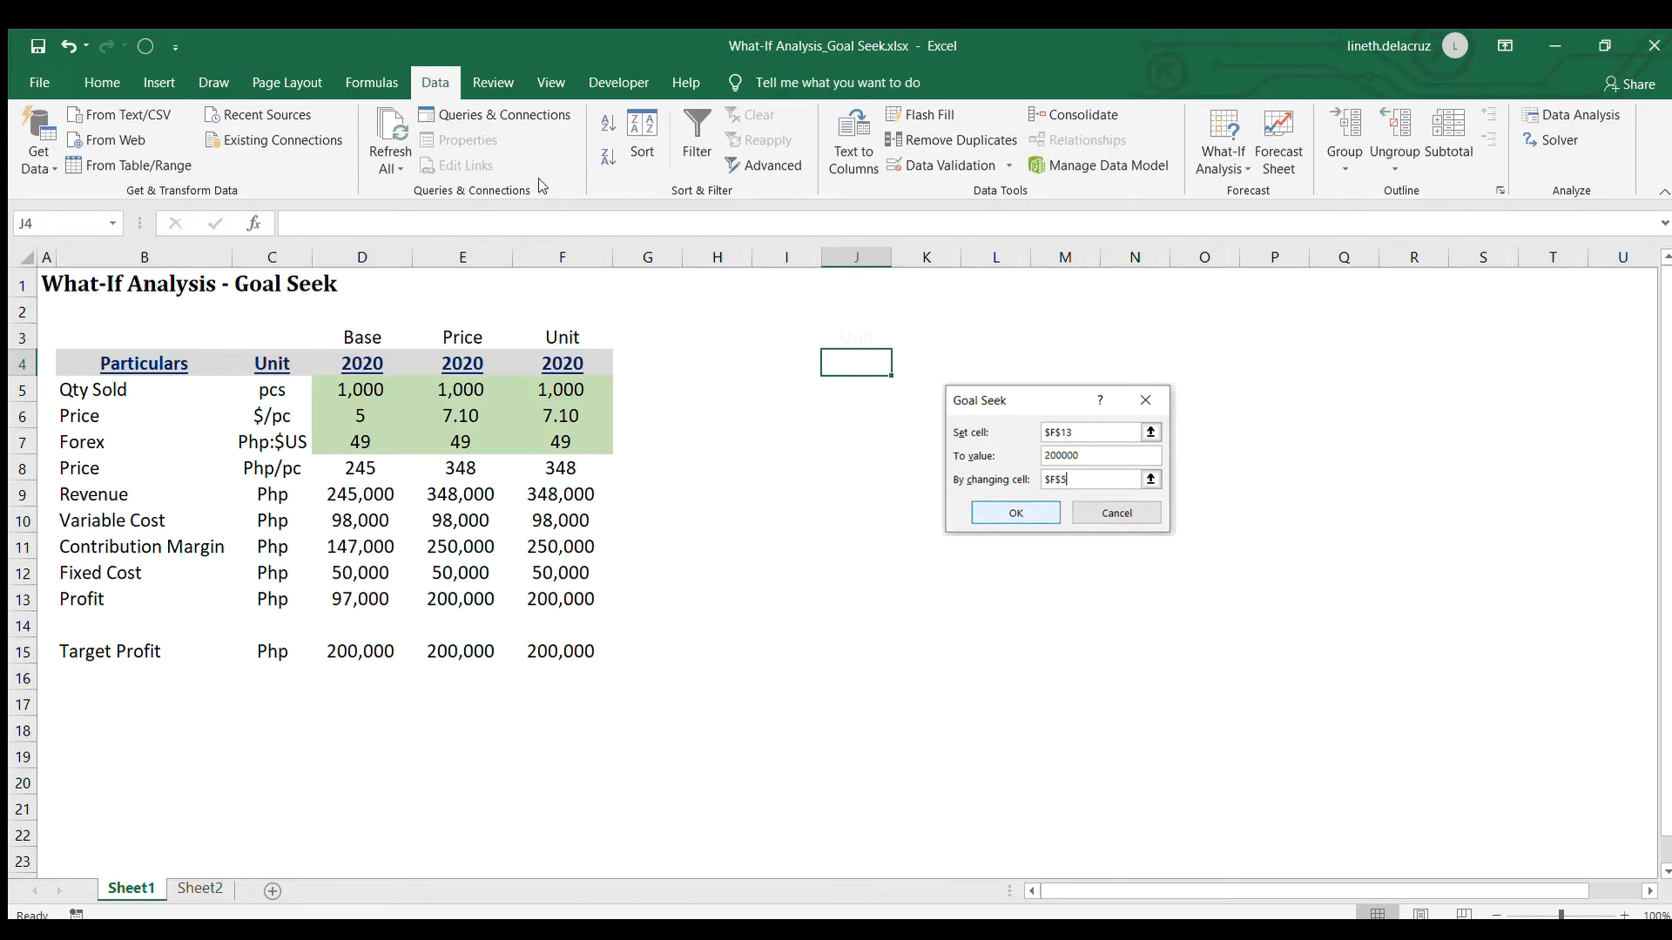
click(566, 423)
text(5)
key(Return)
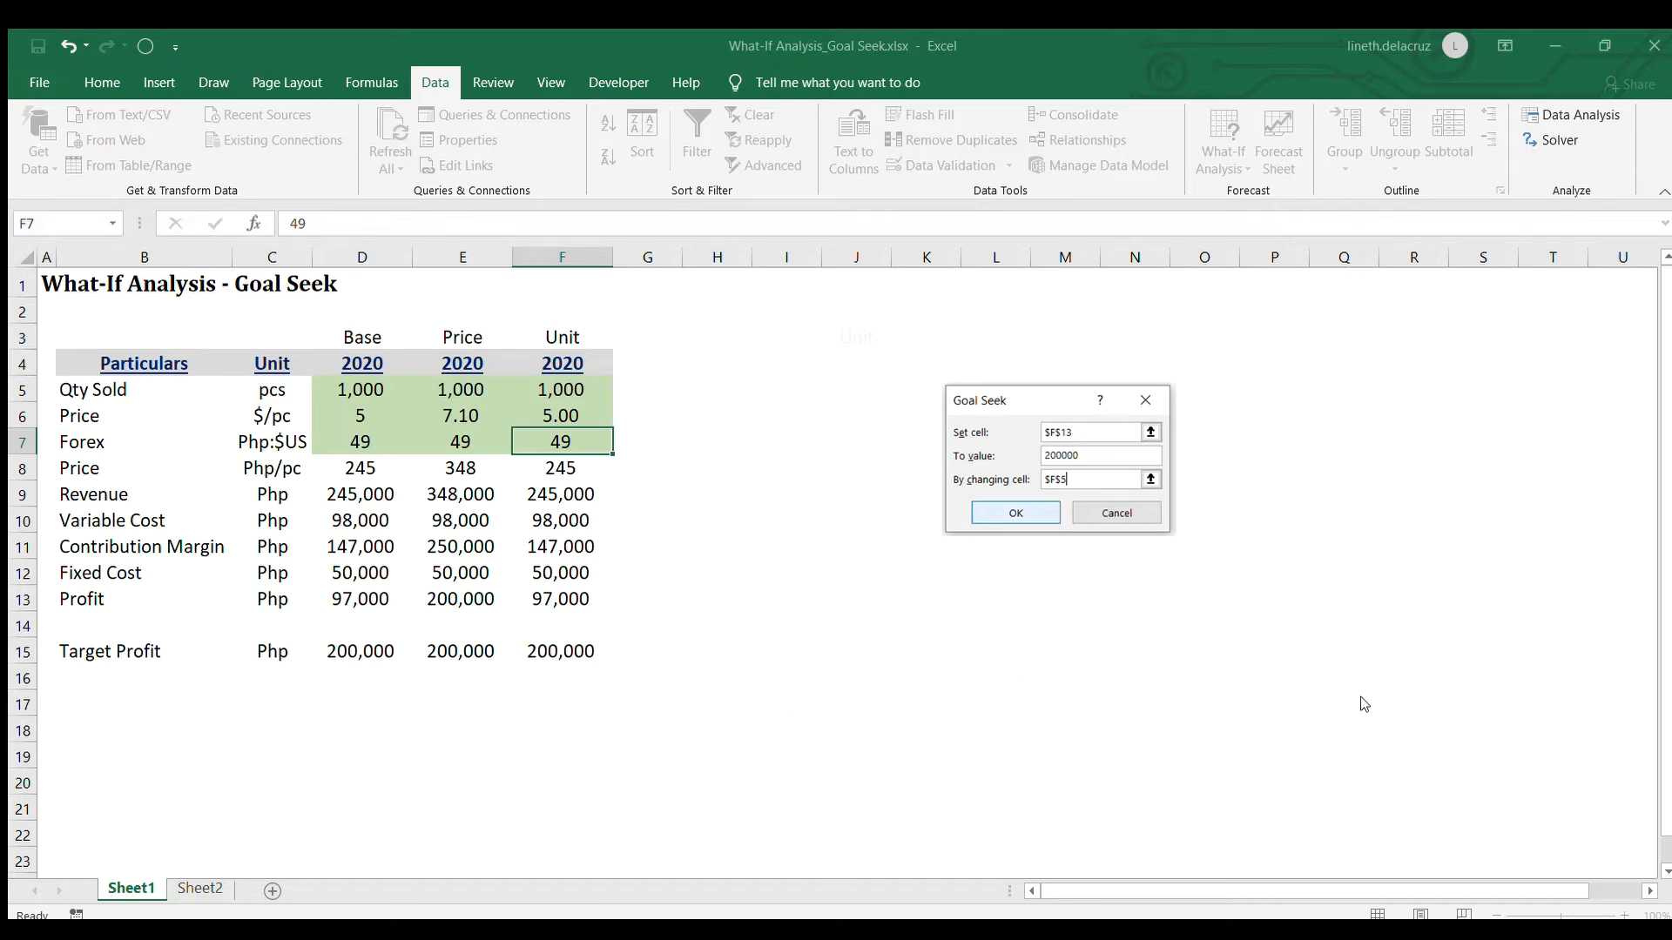
Run Goal Seek to bring the profit in F13 to 200000 by changing the quantity sold in F5
click(1421, 686)
click(532, 385)
key(Return)
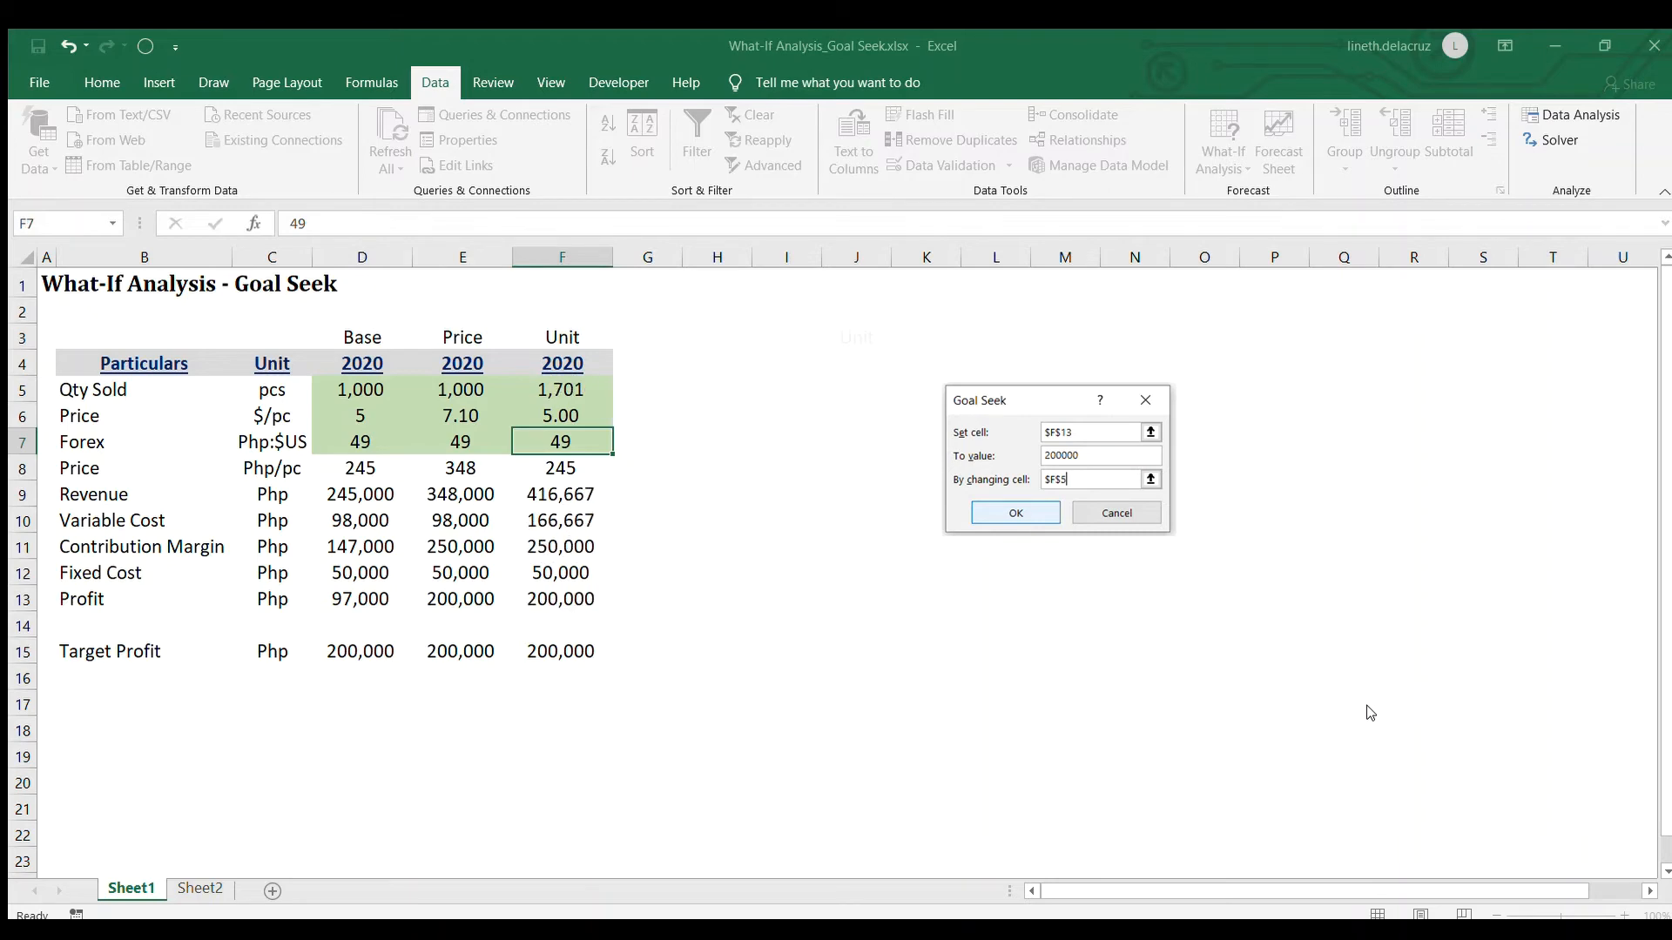
click(573, 389)
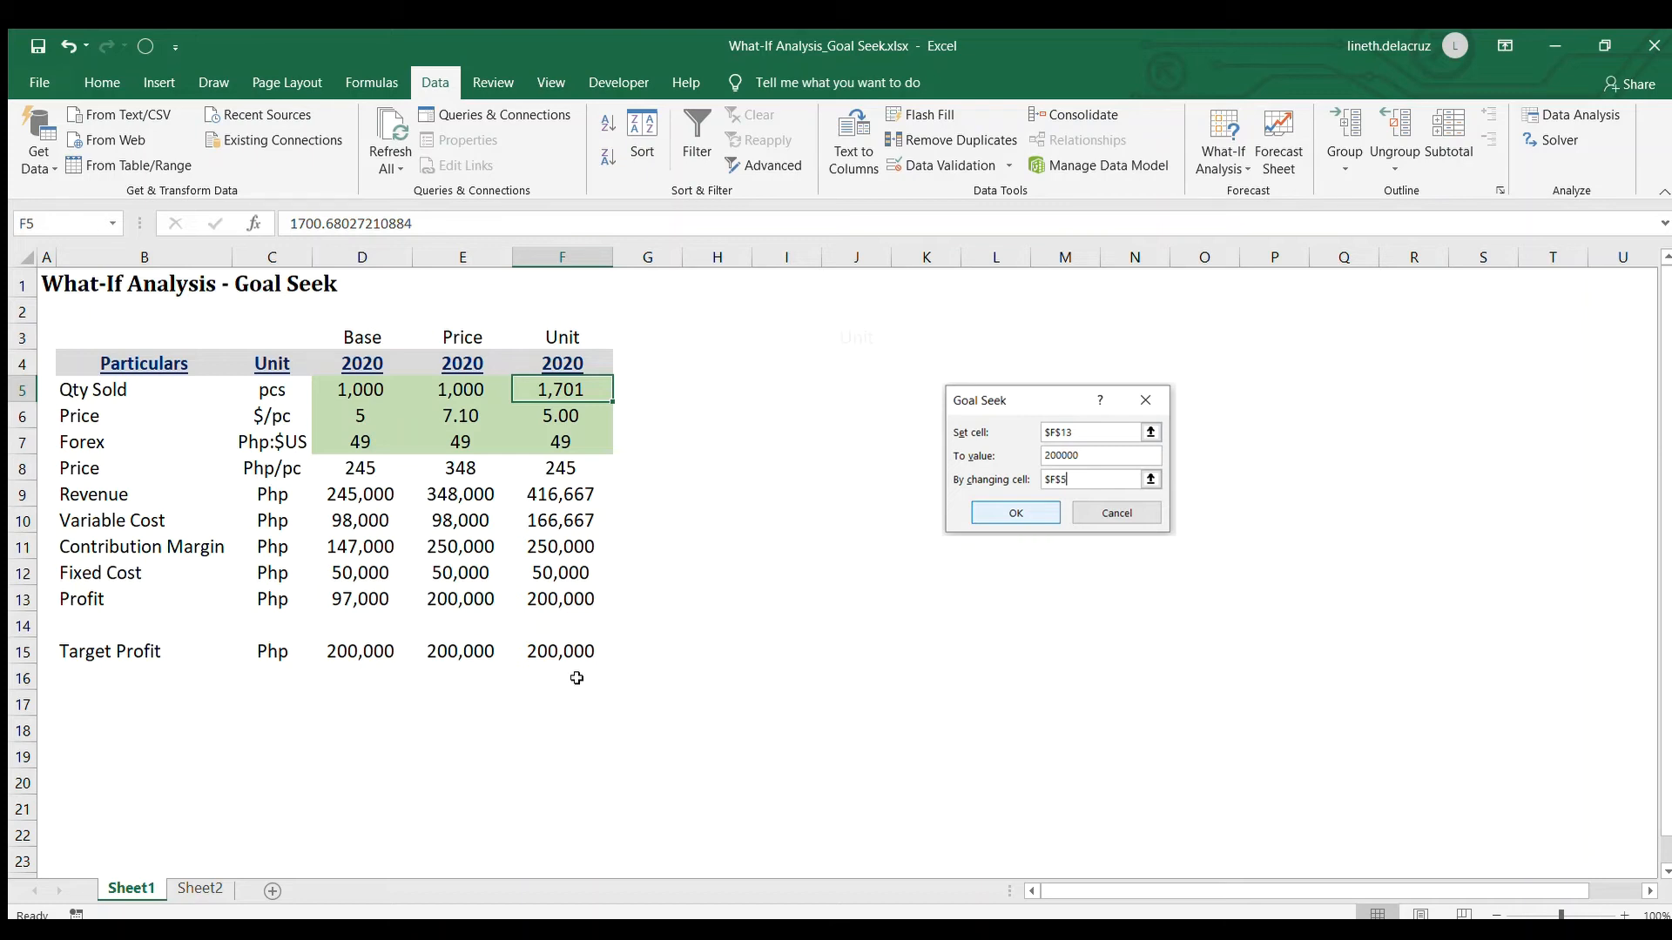
Duplicate the Unit scenario column F into column G and title the copy "BEP" in G3
click(588, 257)
key(ctrl+c)
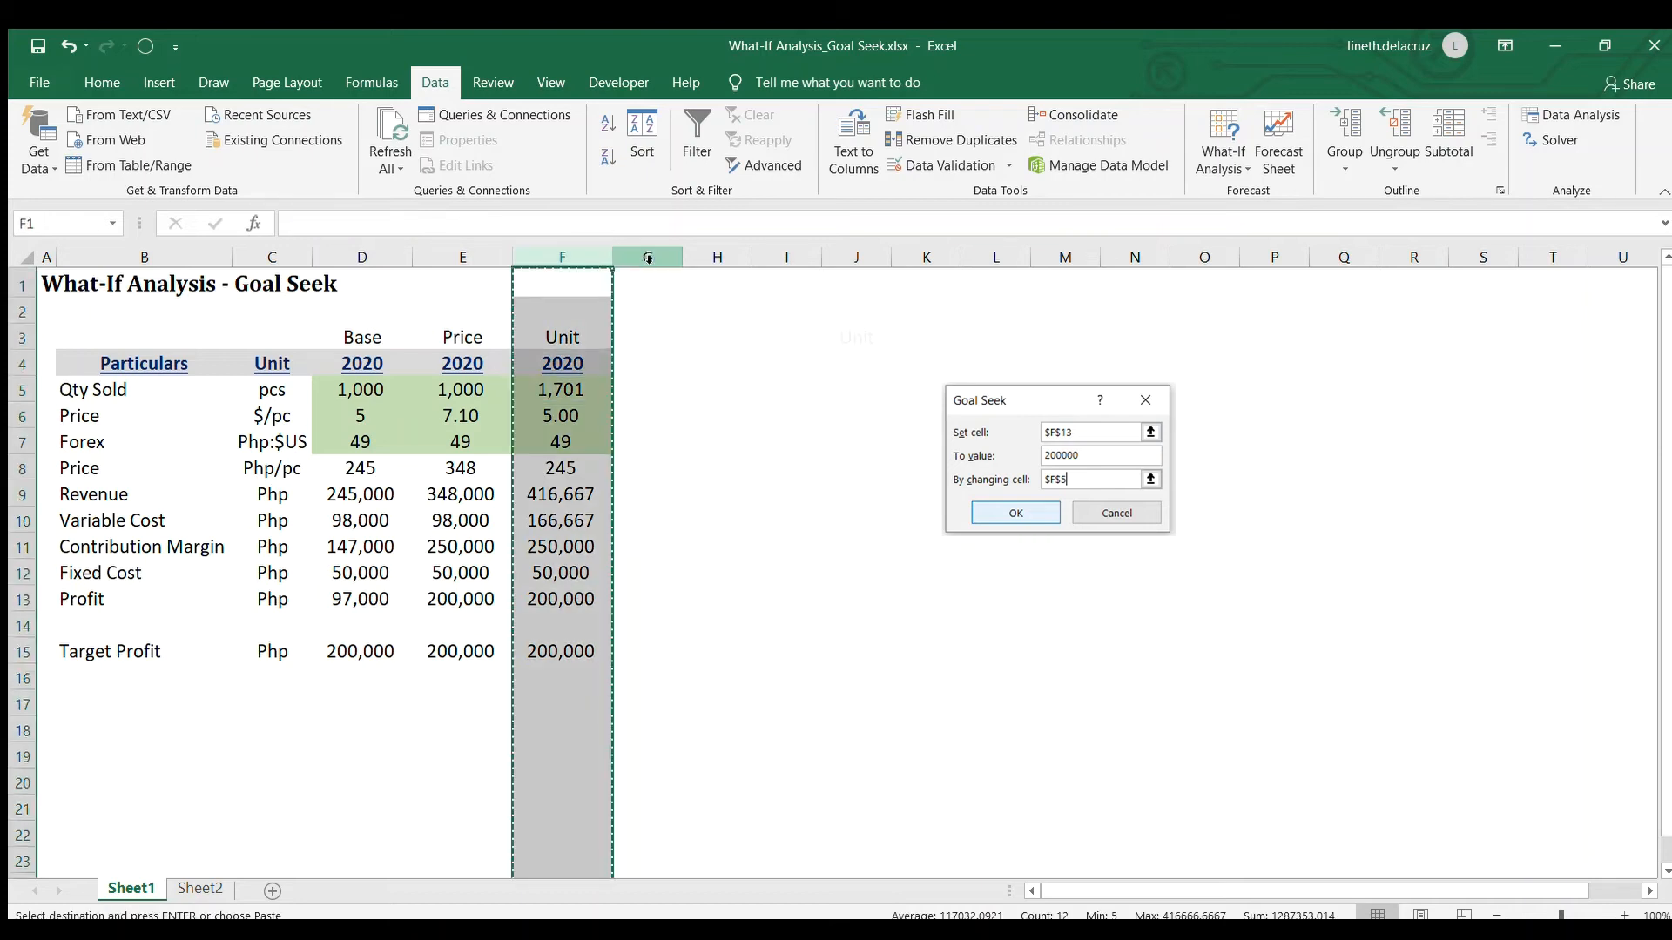
click(648, 258)
key(ctrl+v)
click(666, 338)
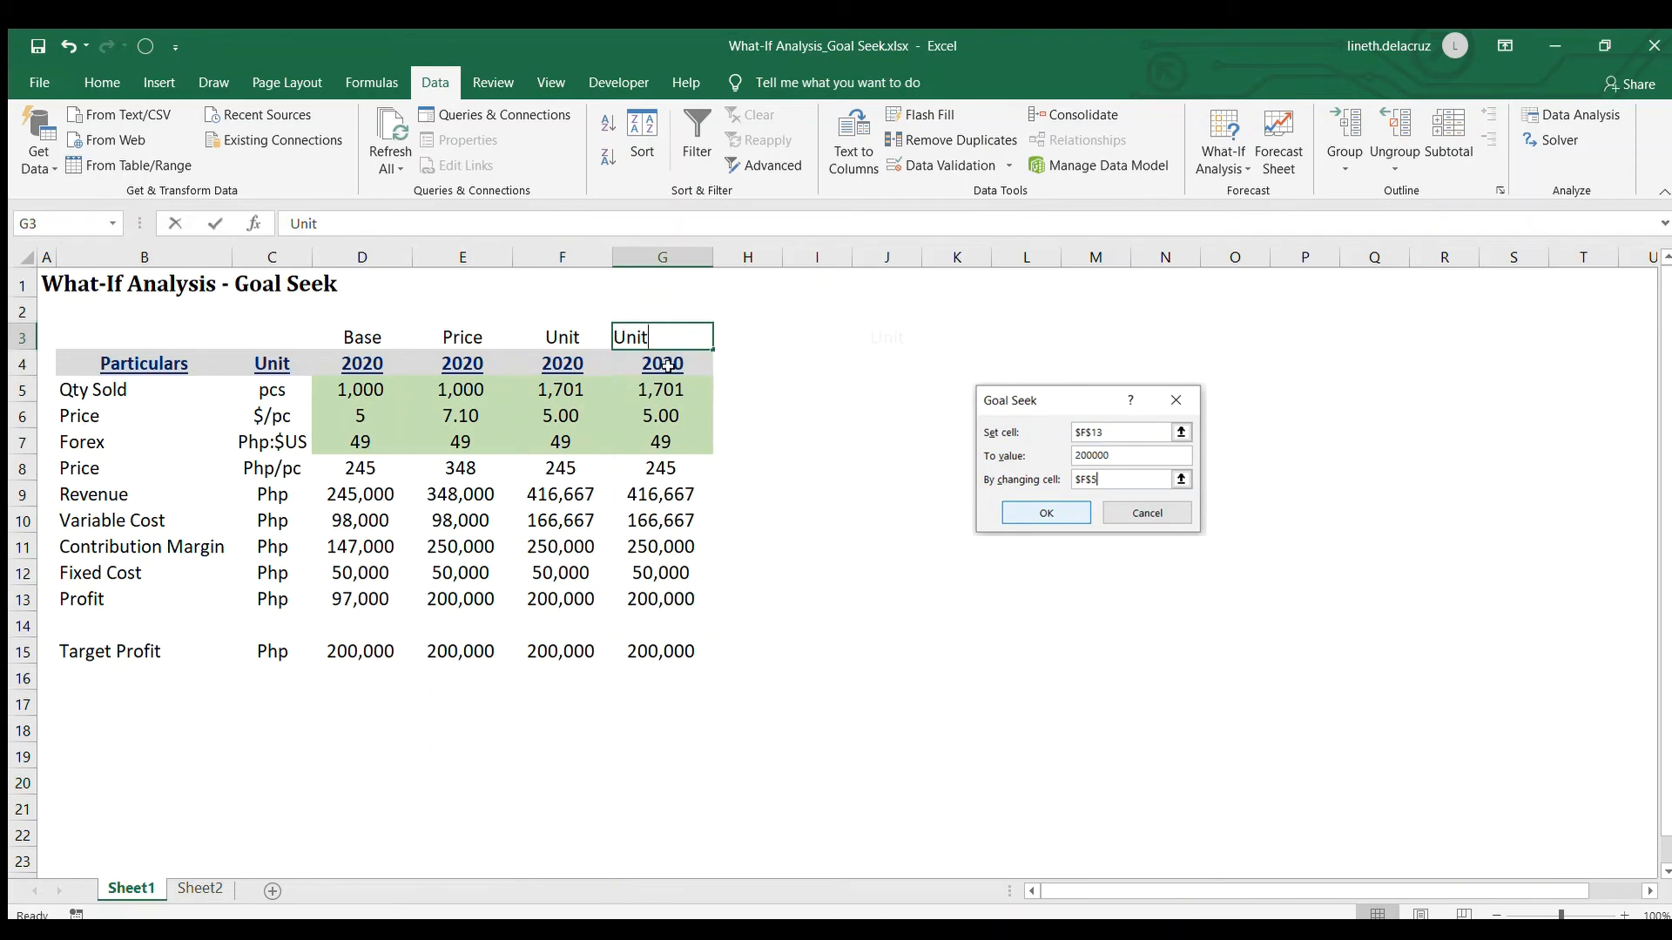
text(BEP)
key(Return)
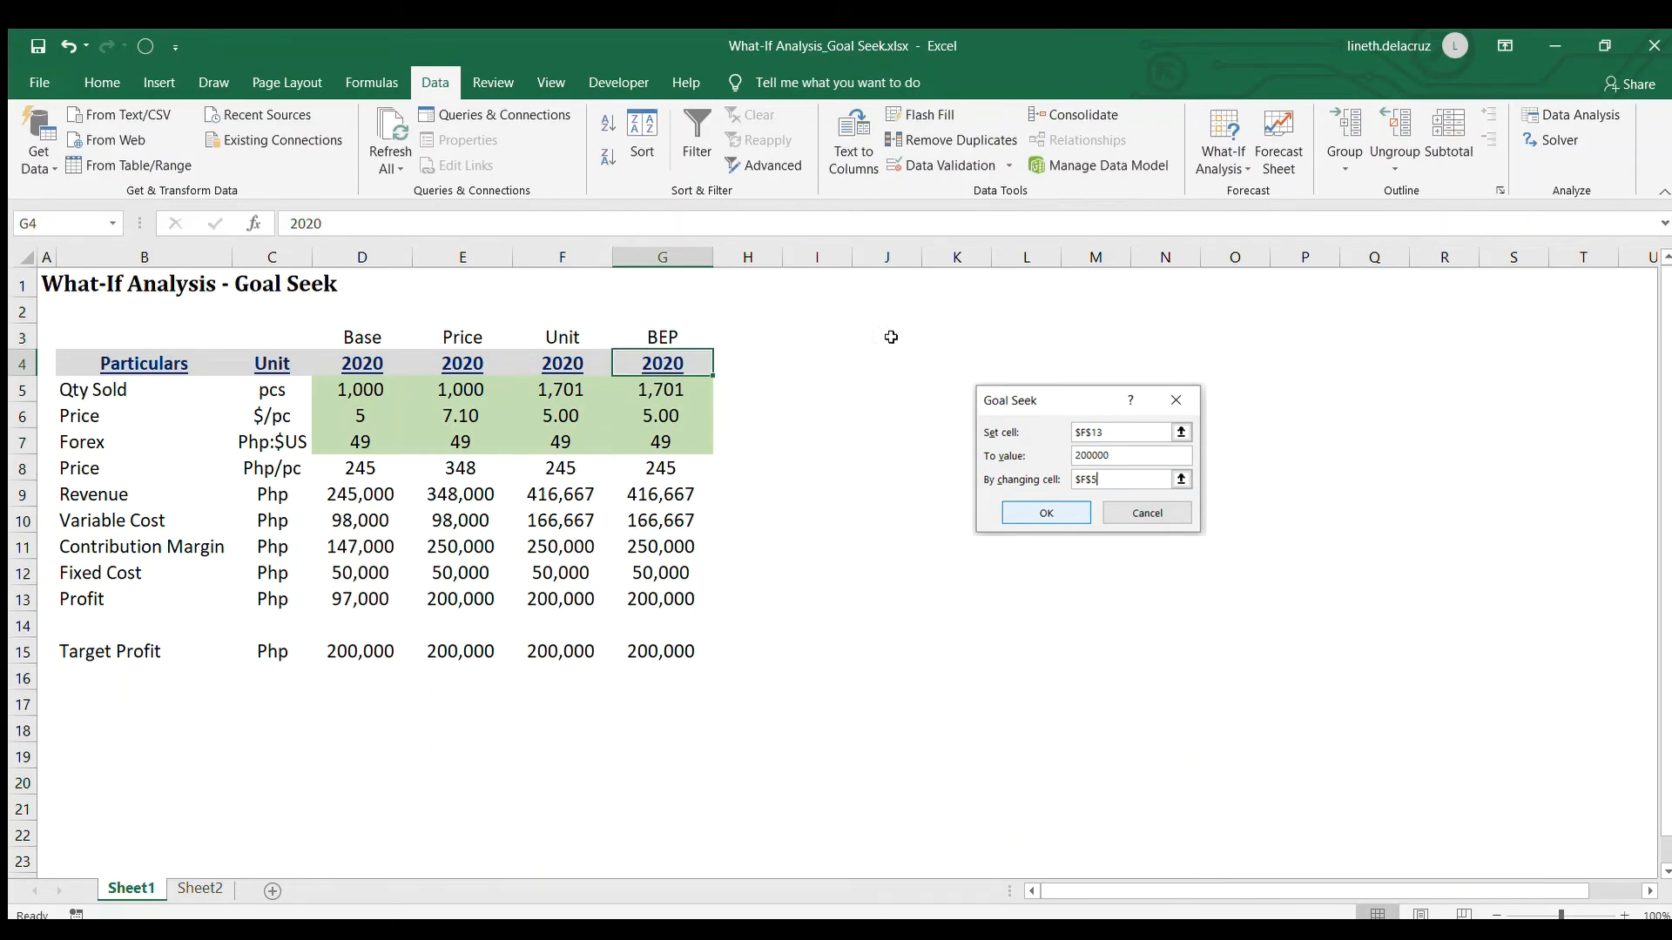
Link cell J3 to the BEP scenario title with the formula =G3
click(891, 336)
text(=)
click(651, 337)
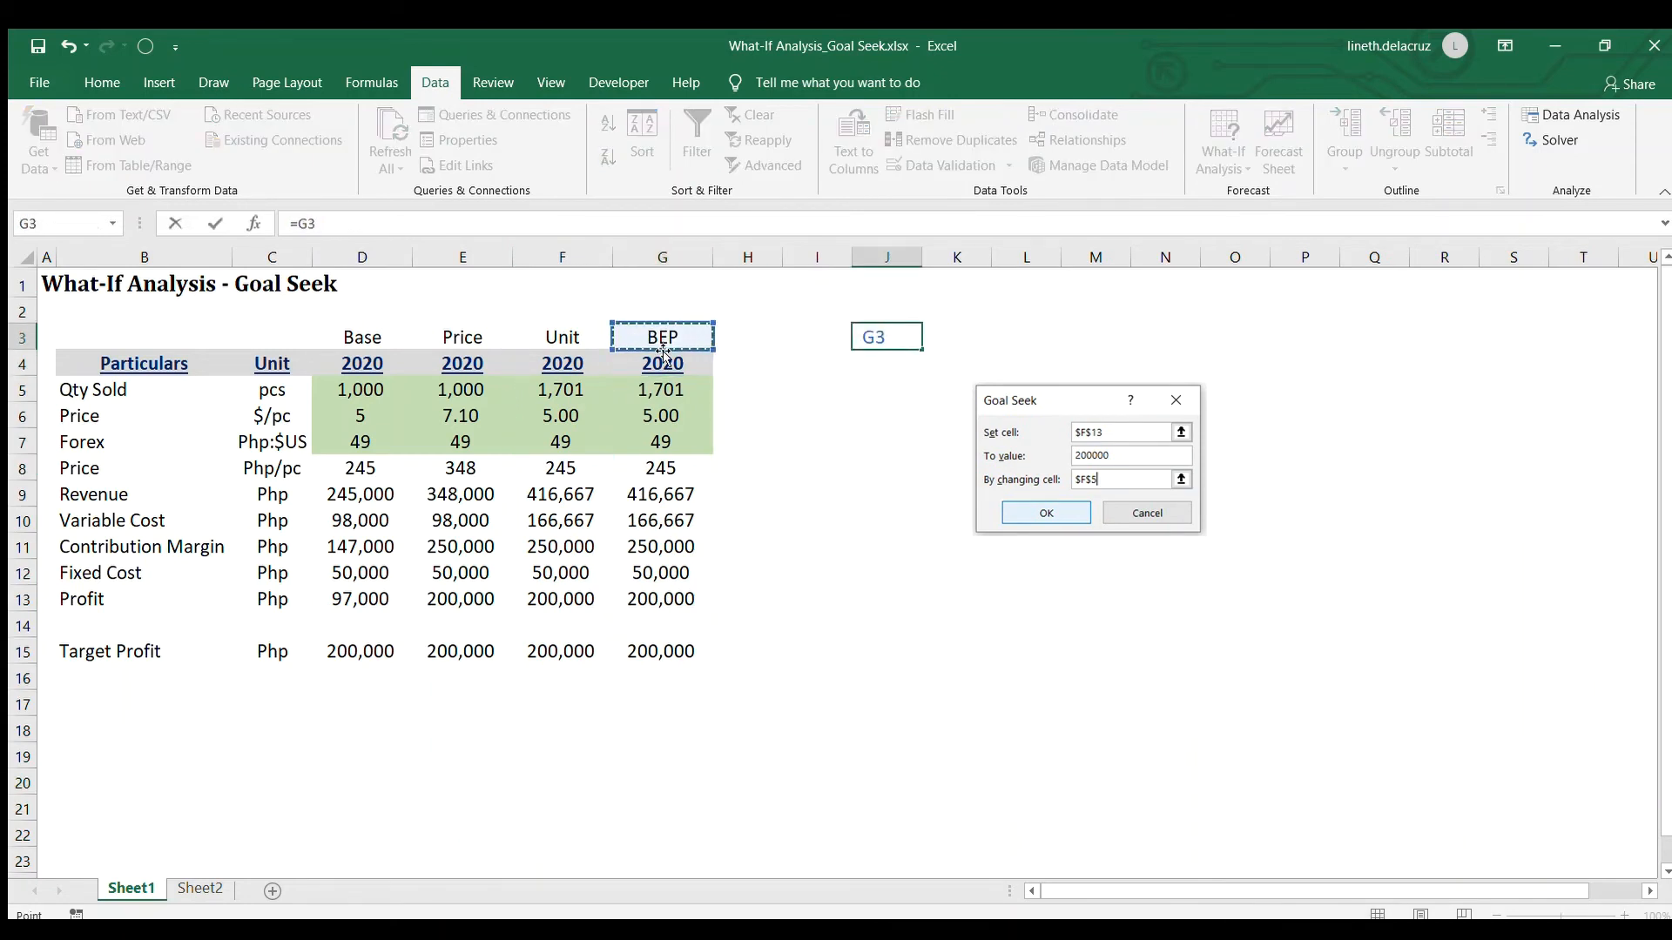
key(Return)
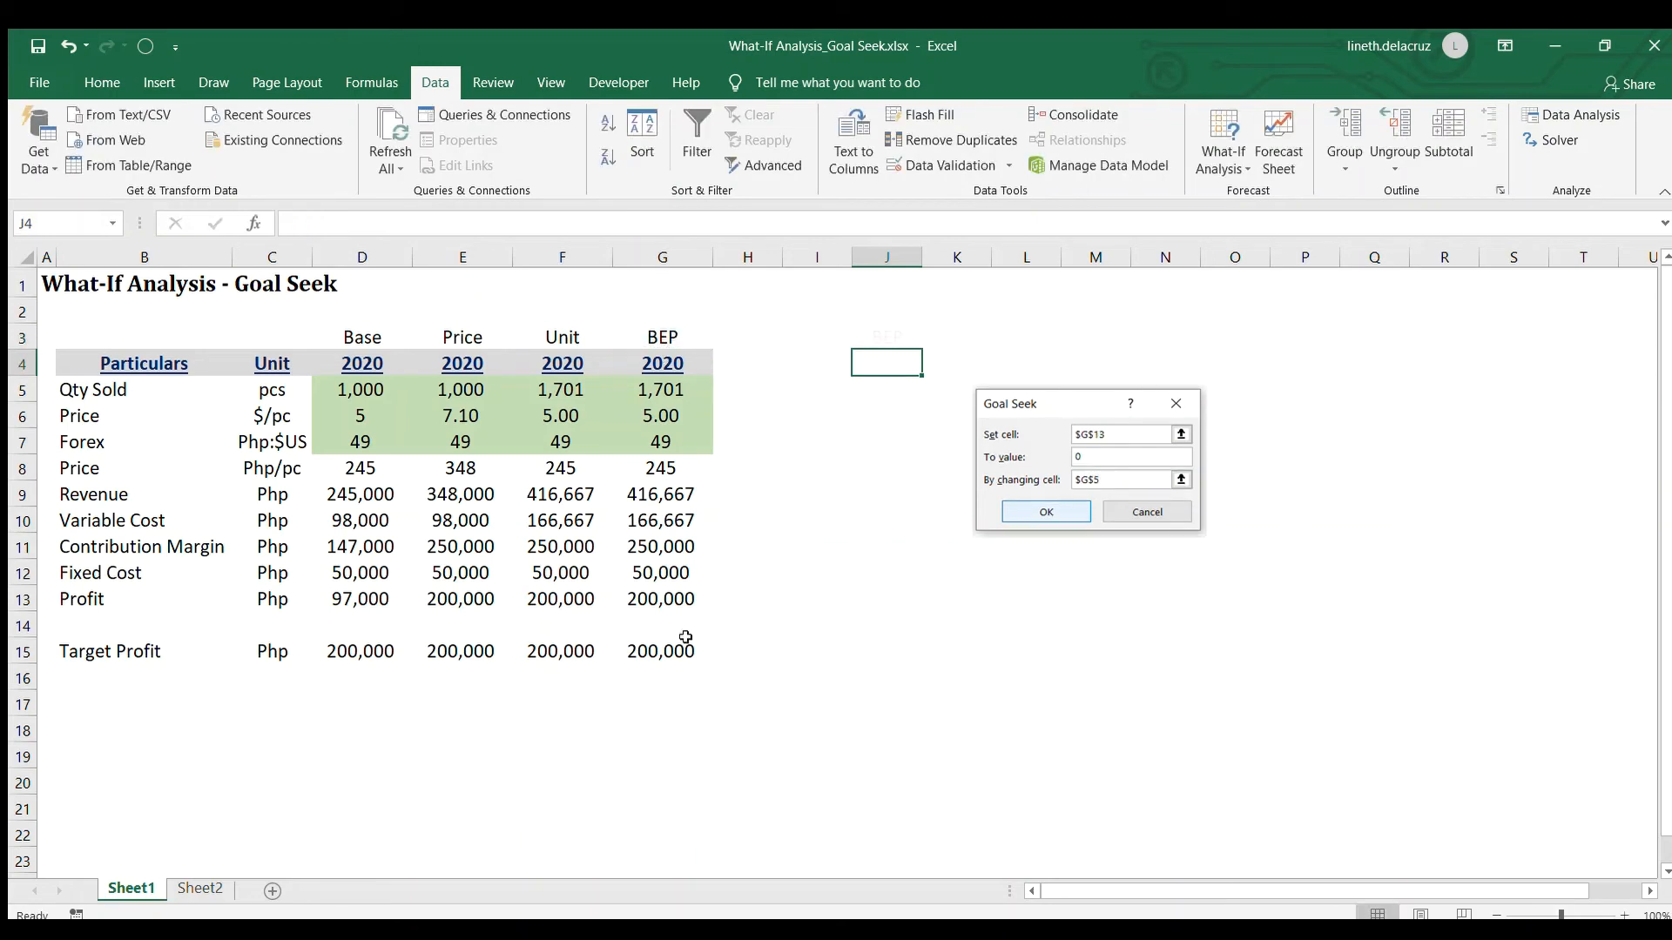
Set the BEP scenario's target profit in G15 to 0
double_click(655, 646)
key(BackSpace)
key(Return)
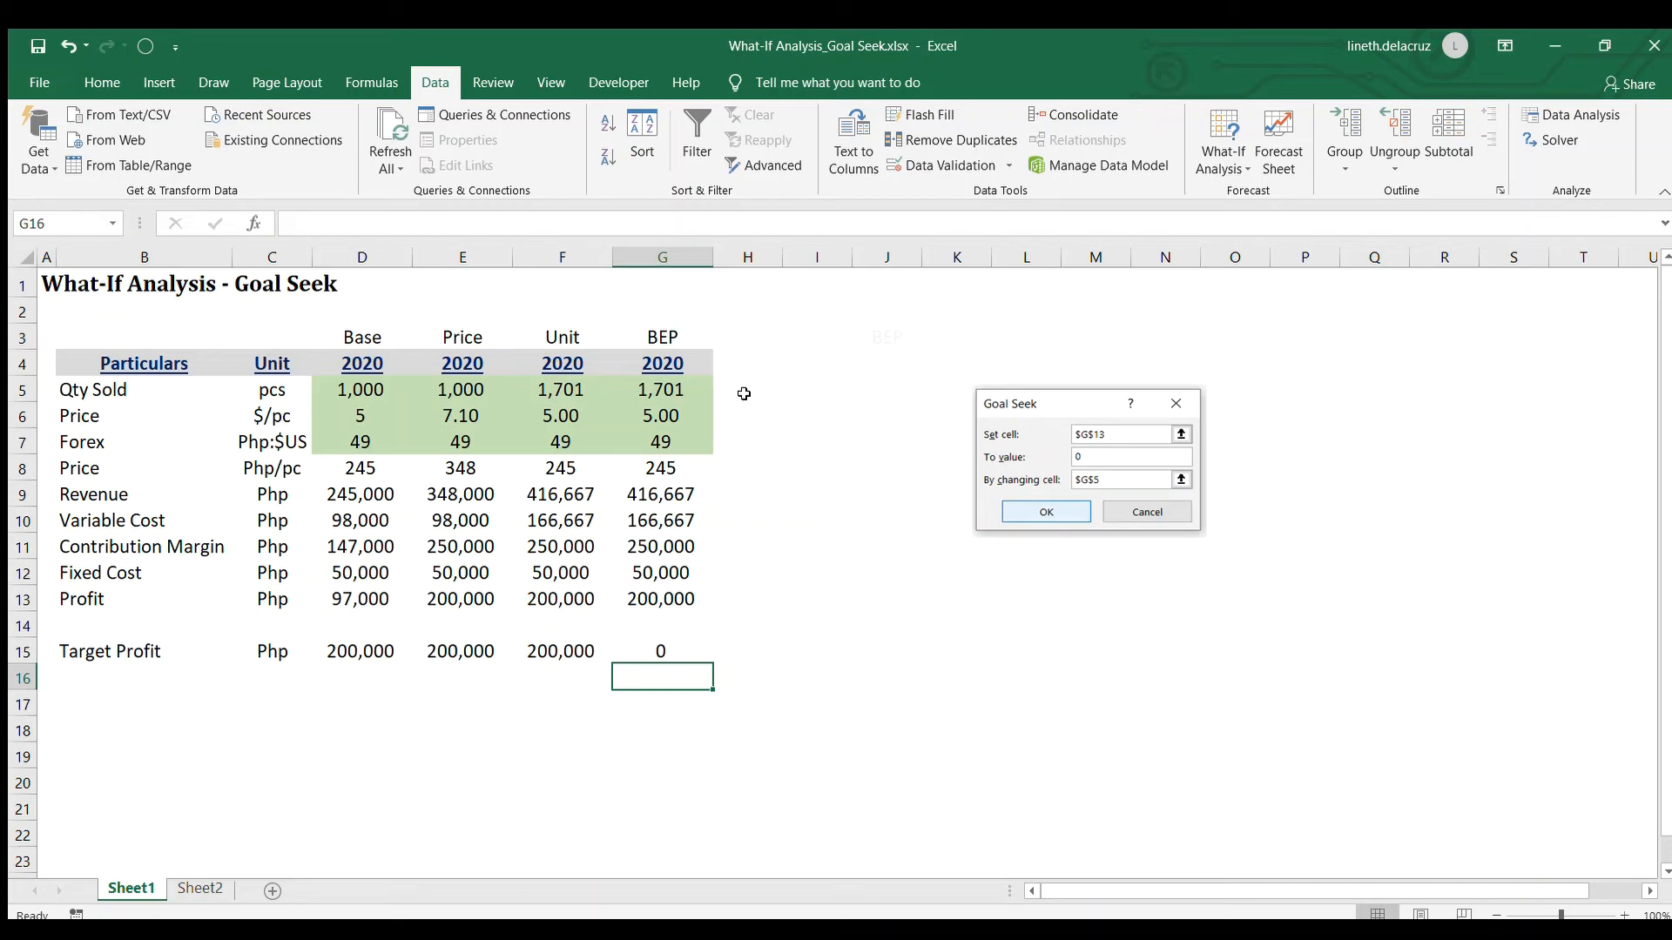
Run Goal Seek to bring the profit in G13 to 0 by changing the quantity sold in G5
click(664, 385)
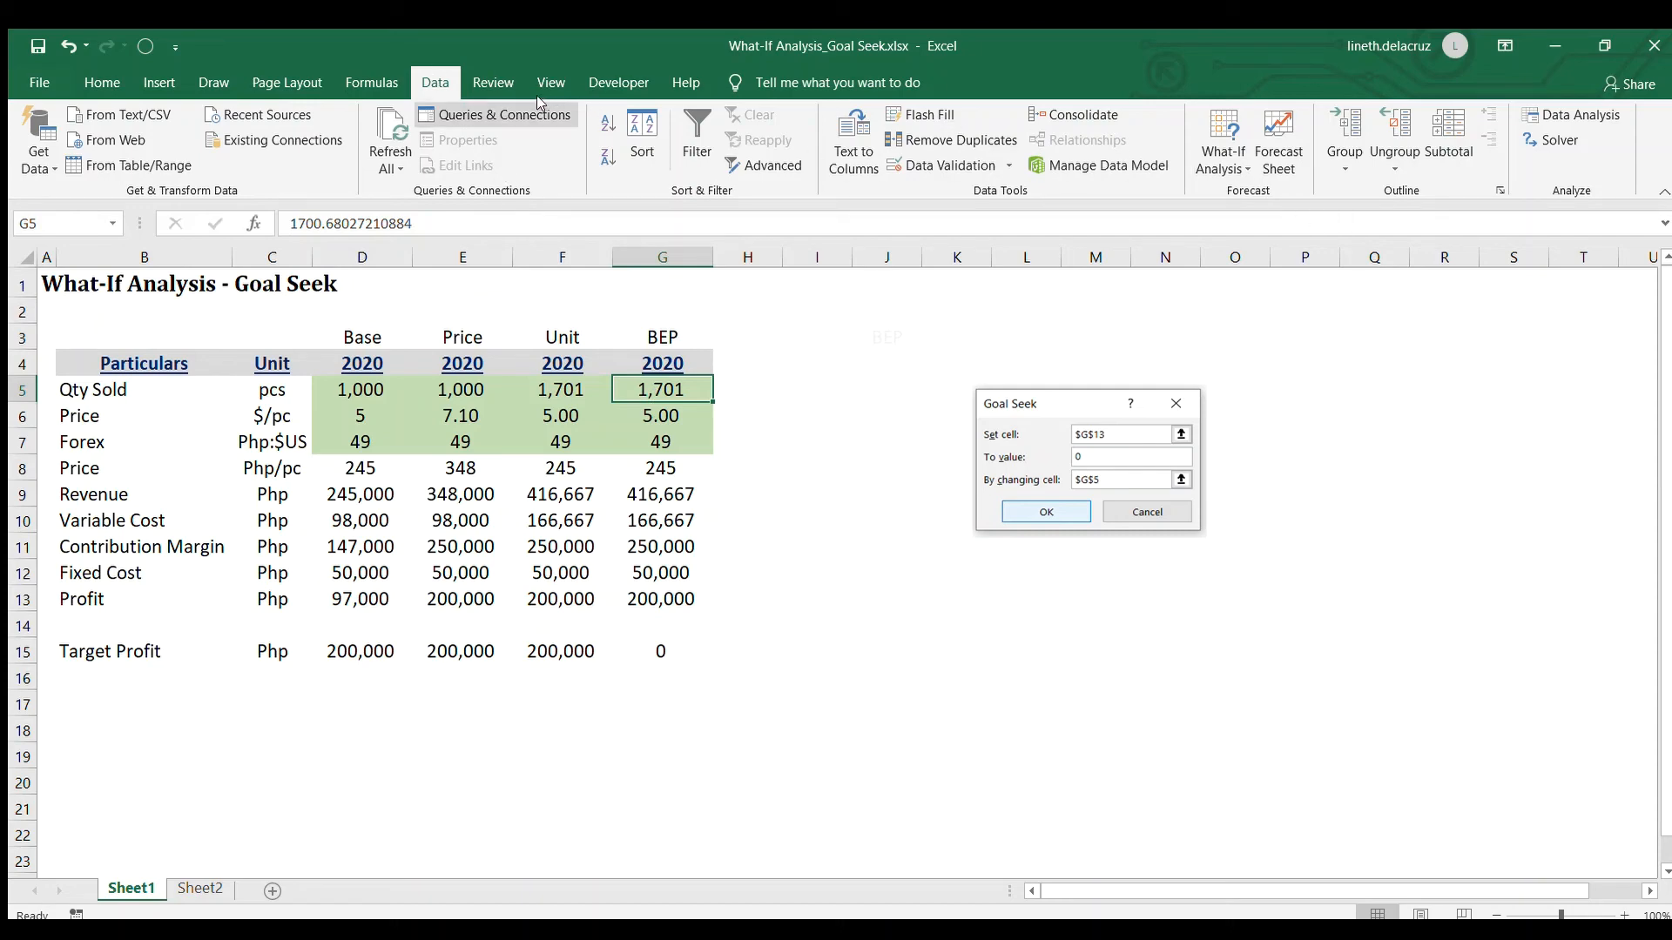
click(1210, 173)
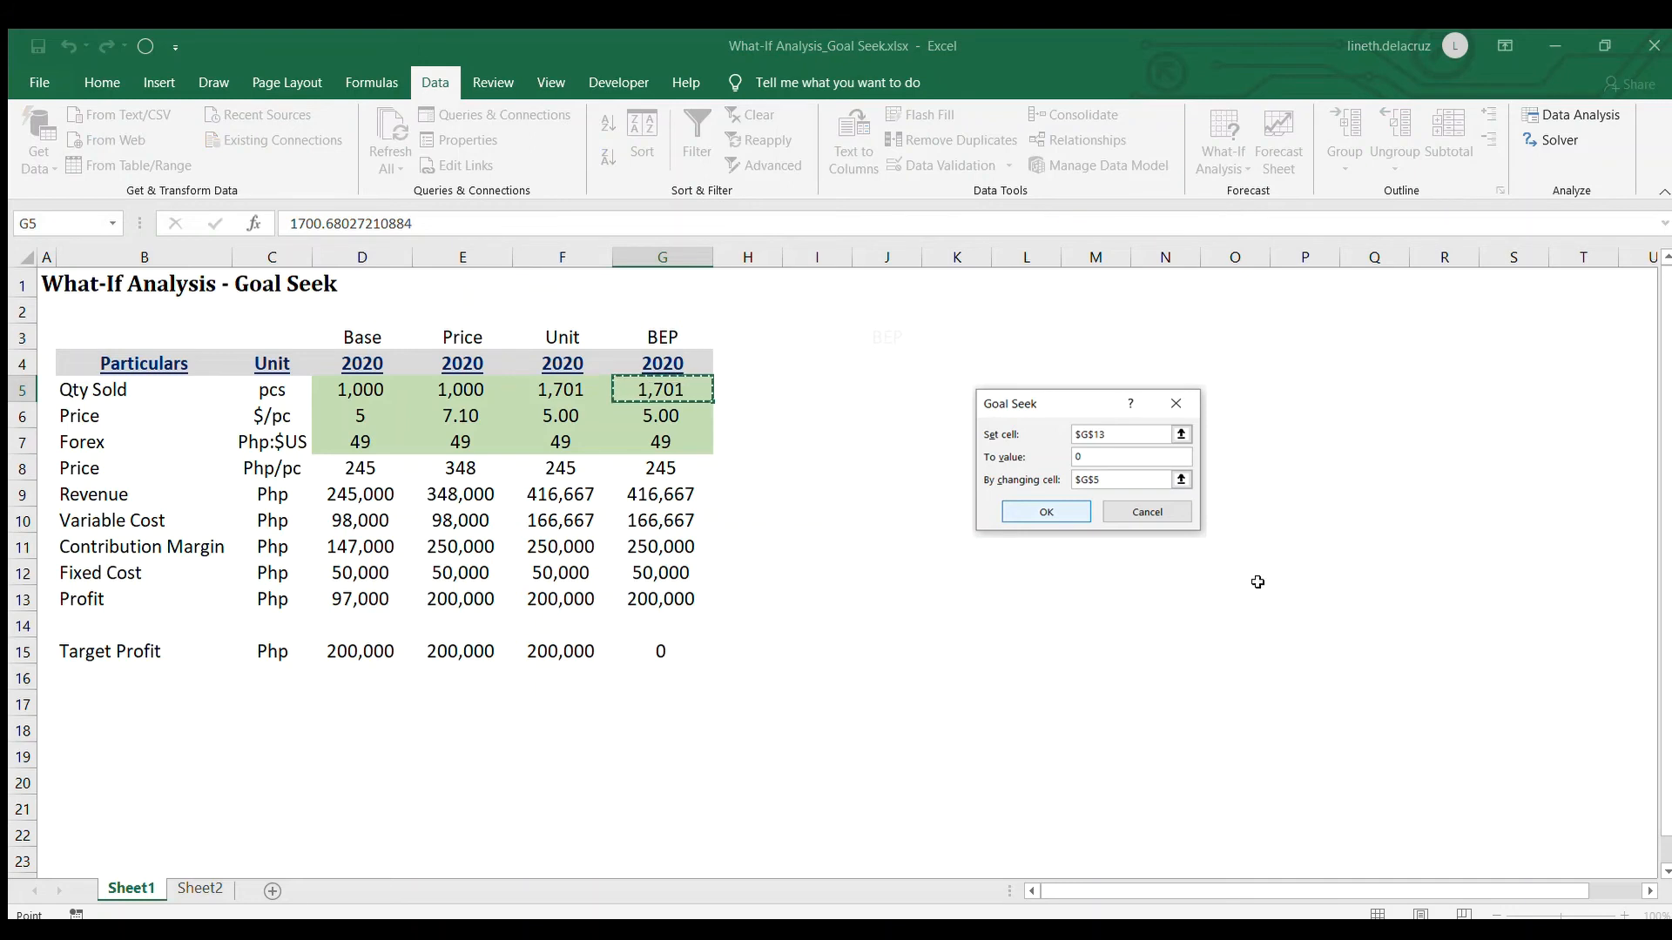
click(648, 599)
click(1444, 647)
click(1438, 679)
click(659, 389)
click(1348, 708)
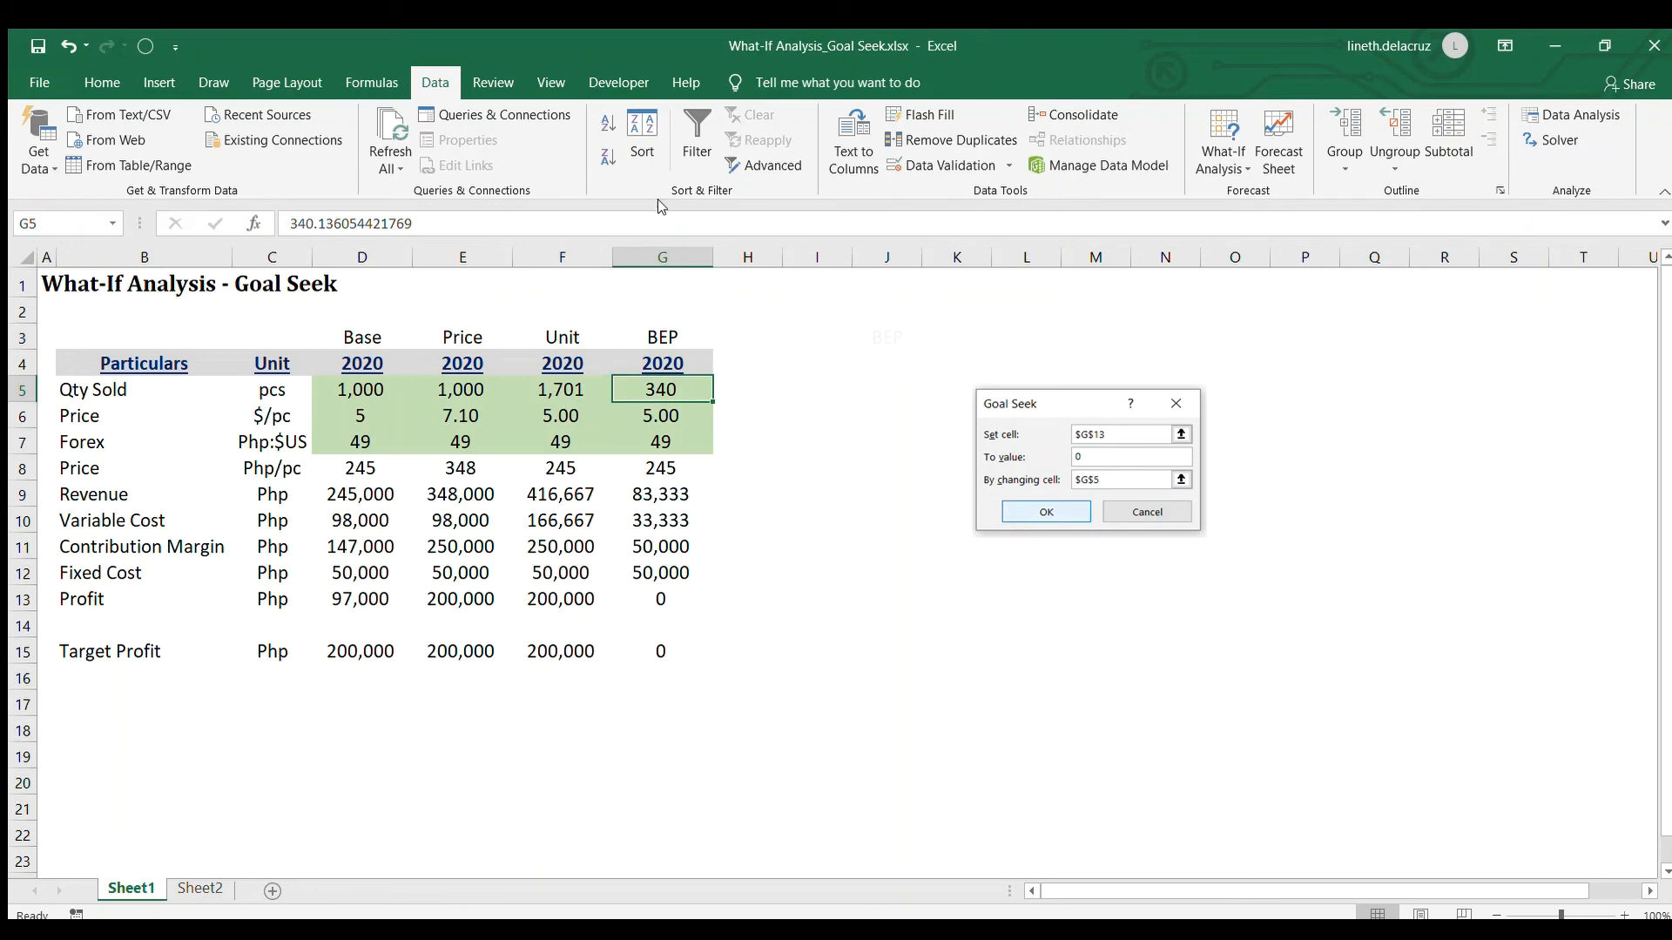
Display the BEP quantity in G5 with two decimal places and check the revenue formula in G9
click(99, 84)
click(828, 158)
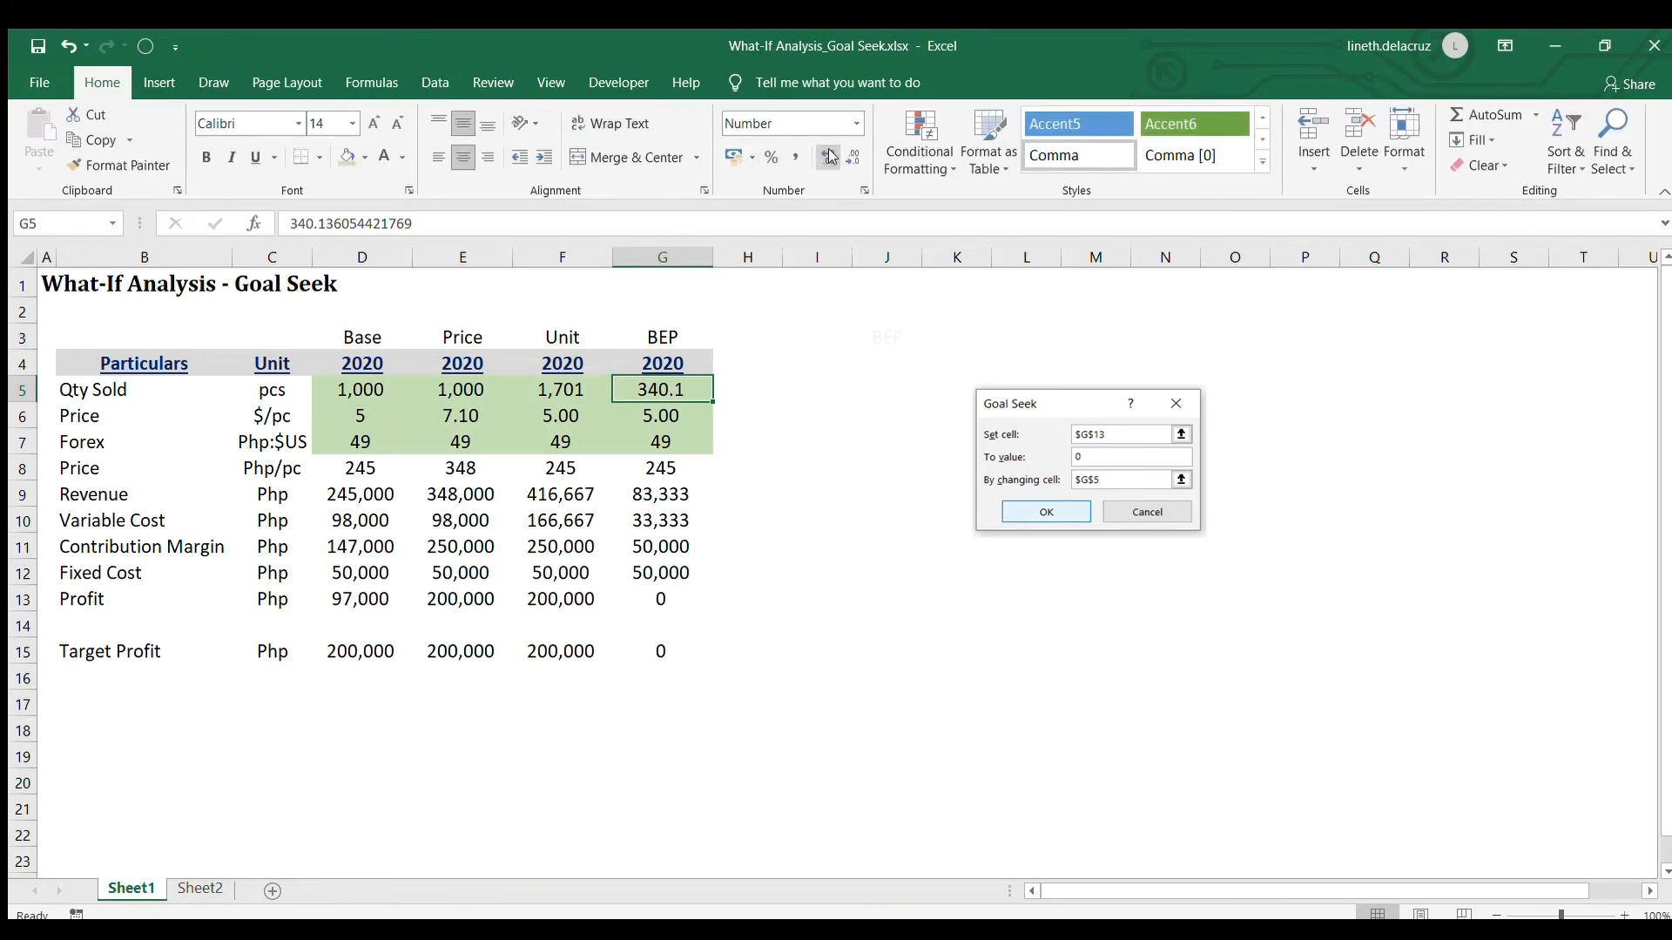
click(828, 157)
click(686, 492)
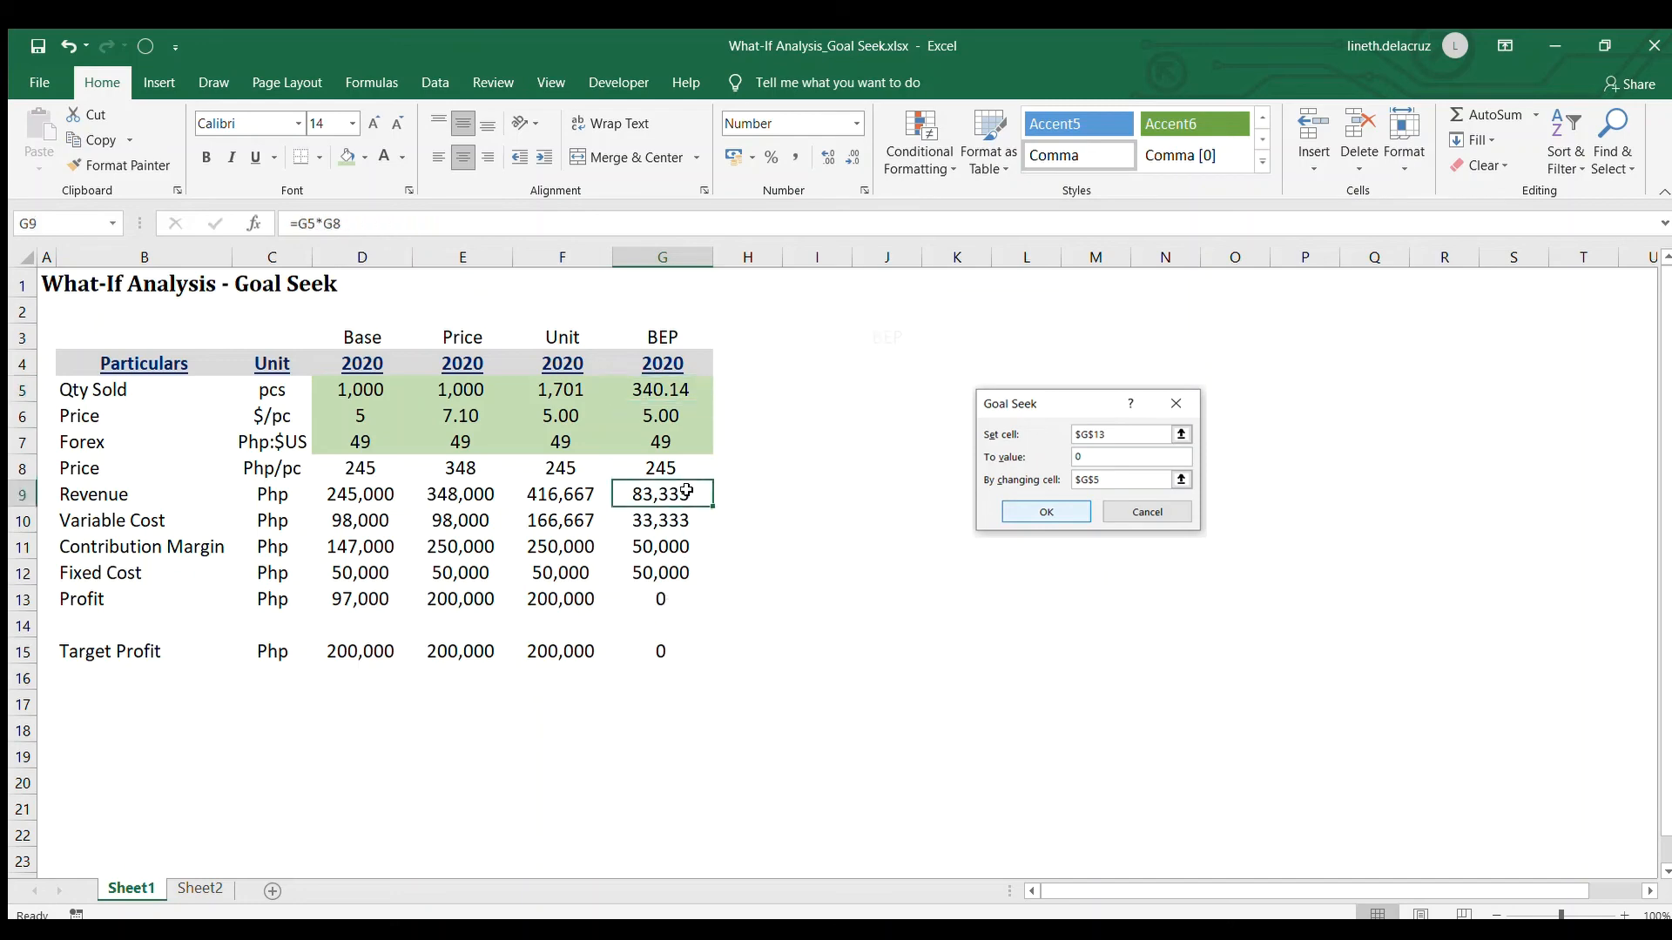
Wrap the BEP quantity value in G5 in a ROUNDUP formula with 0 decimal digits
click(693, 392)
double_click(693, 392)
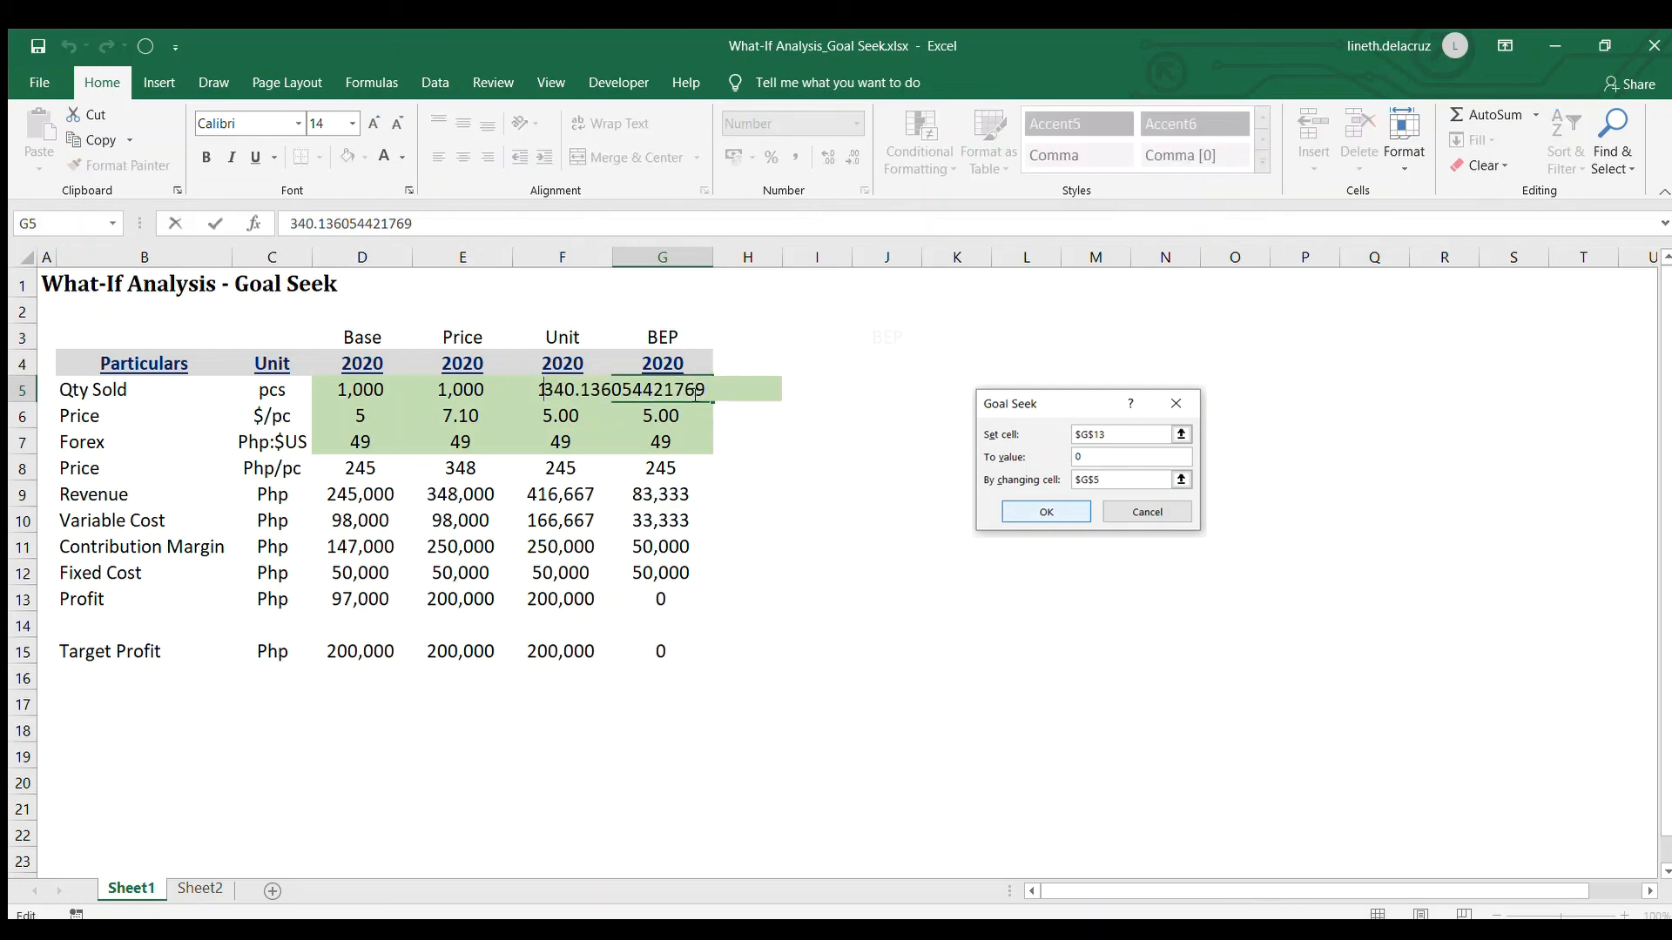
text(=roundup()
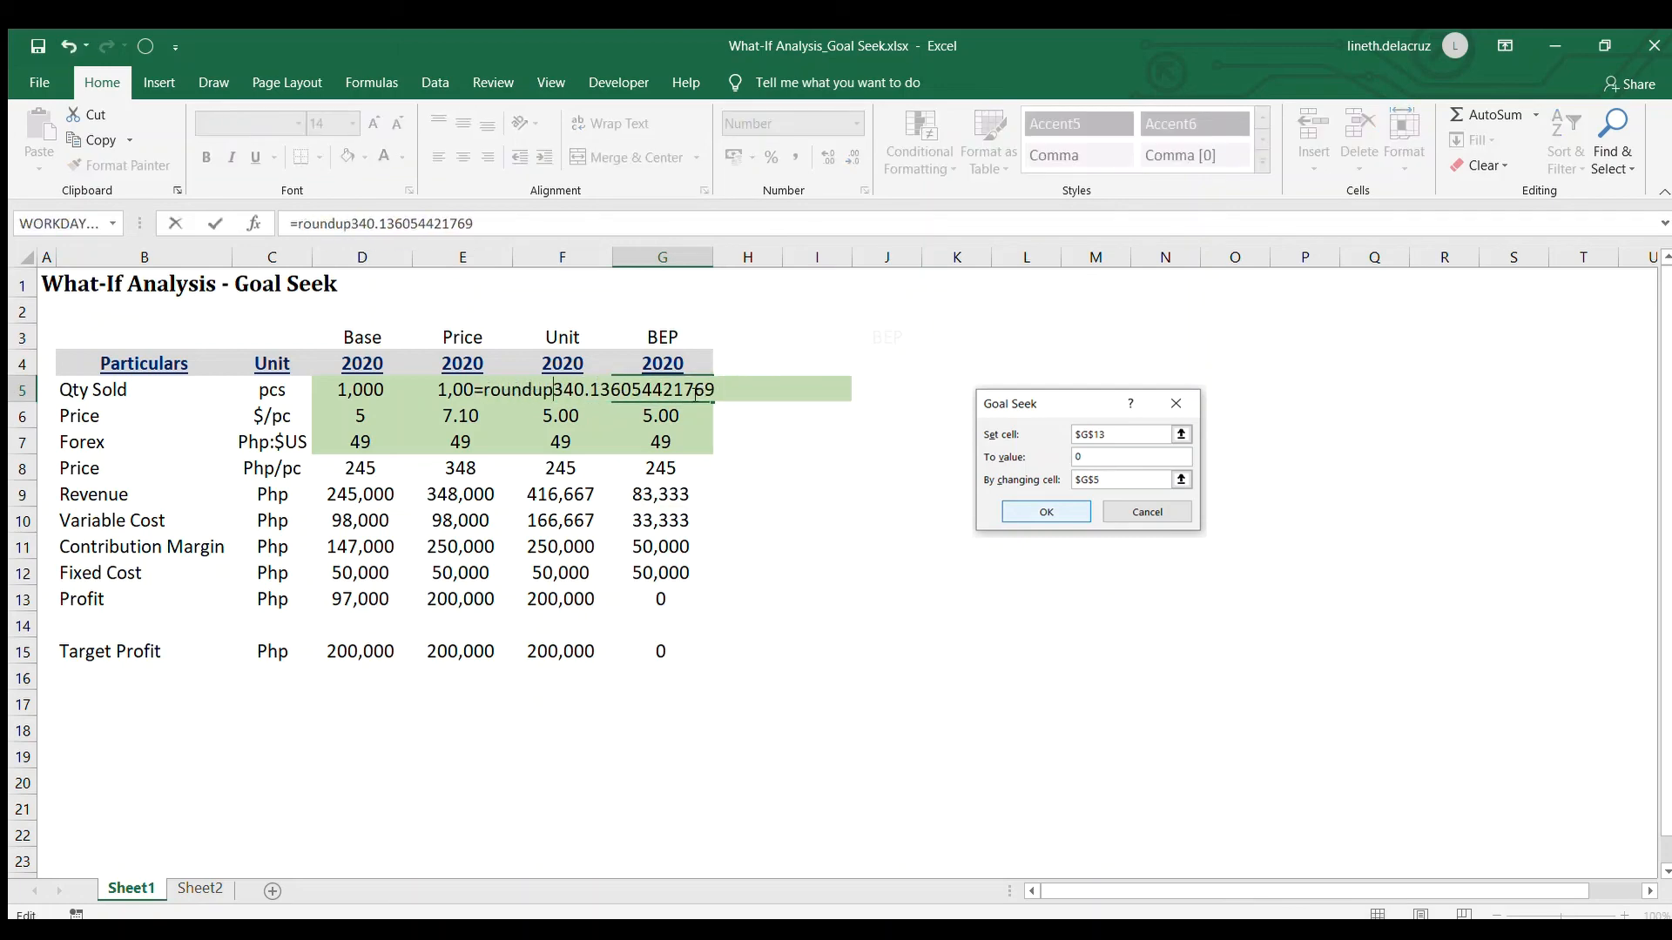
text(,0))
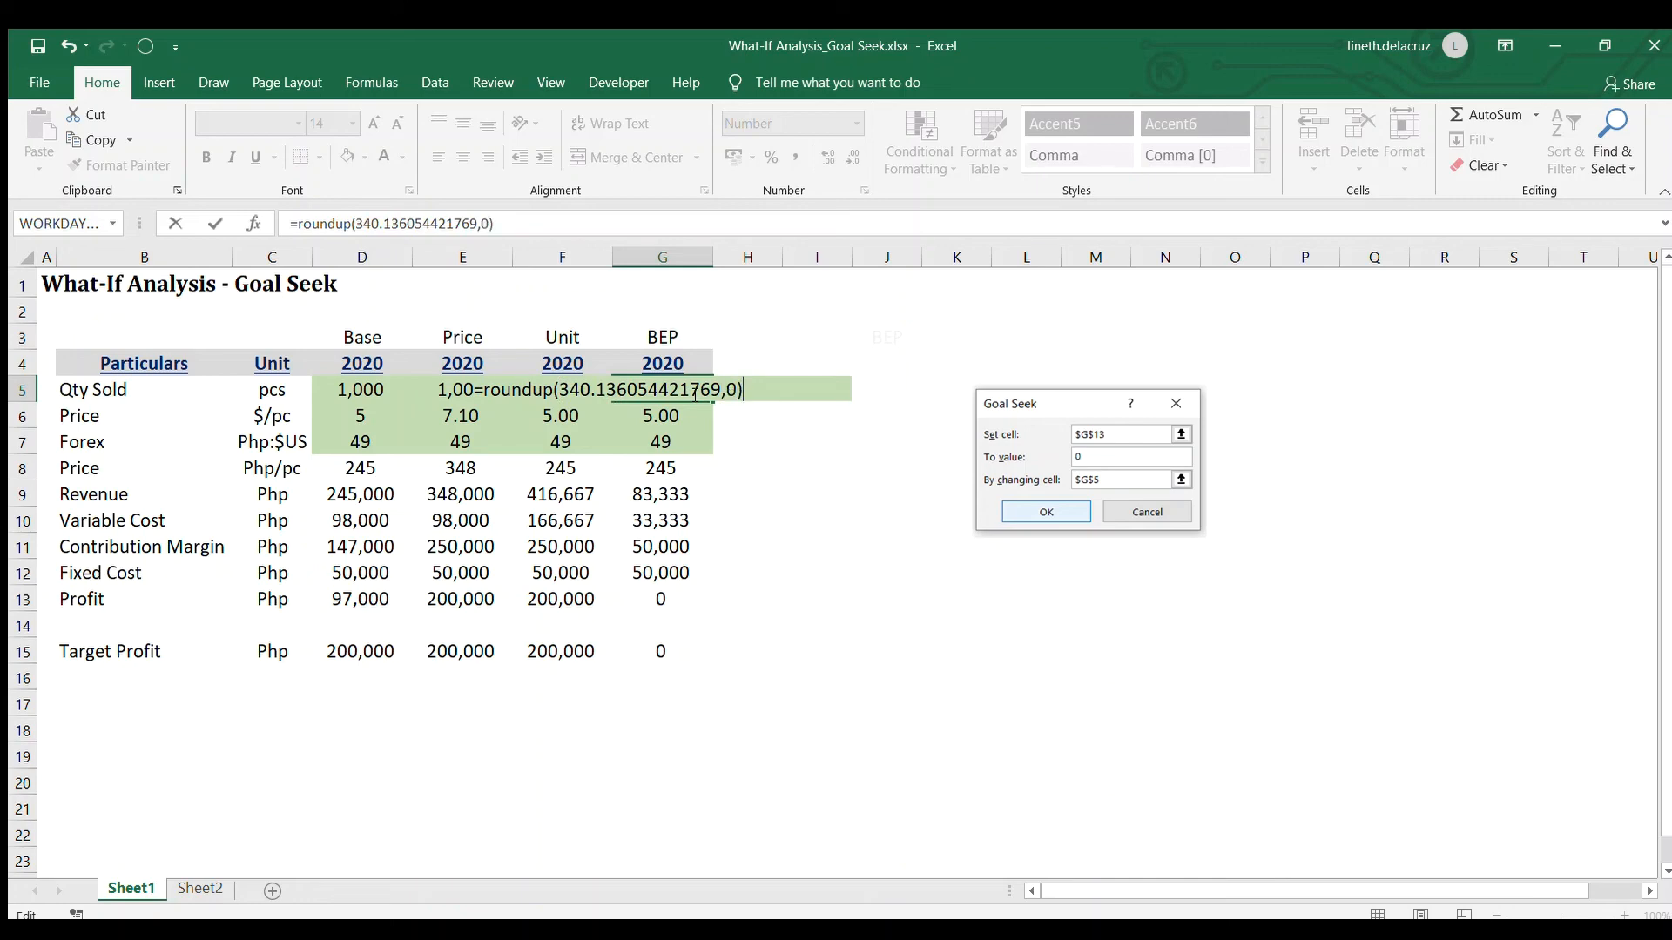
key(shift+Return)
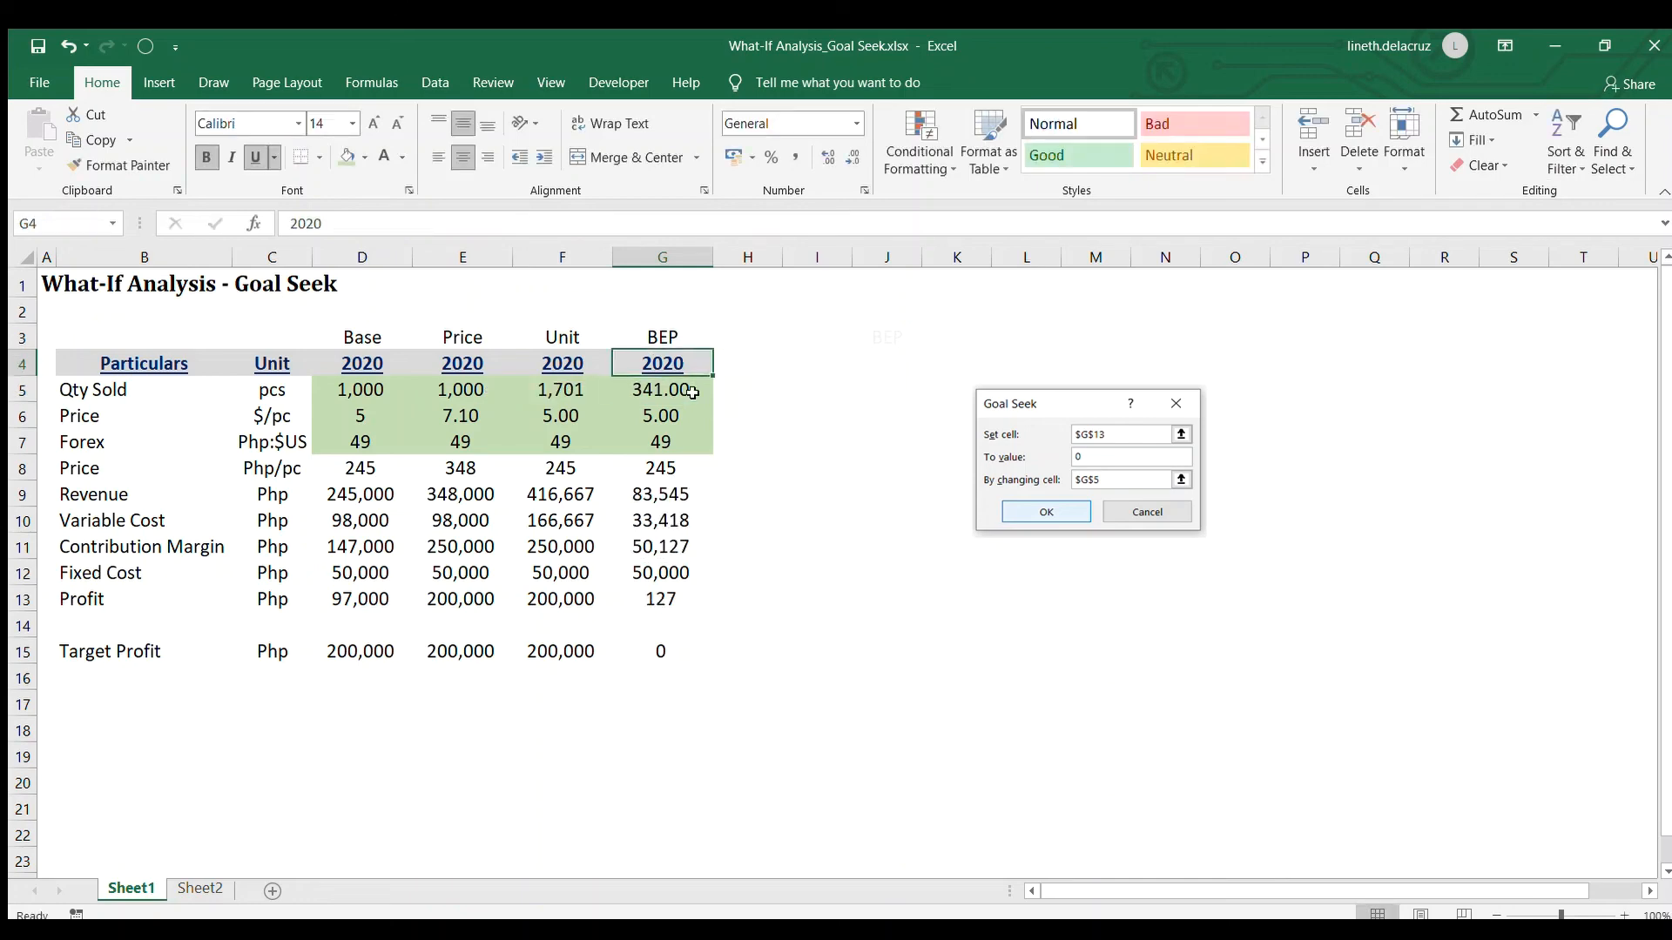
click(692, 392)
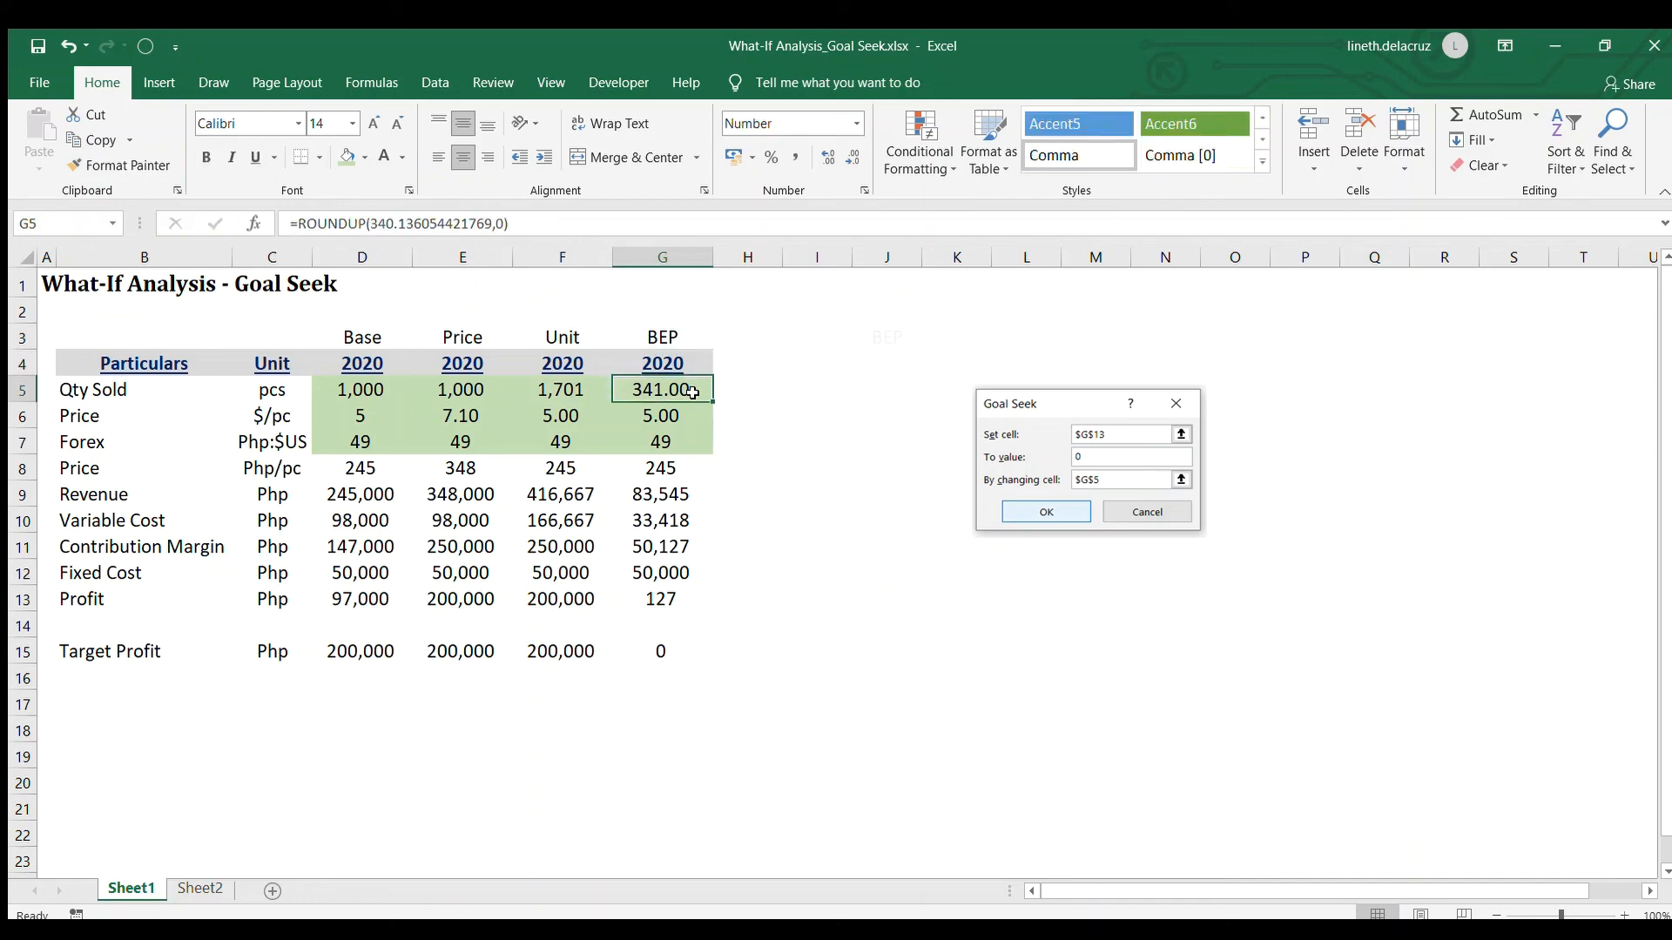